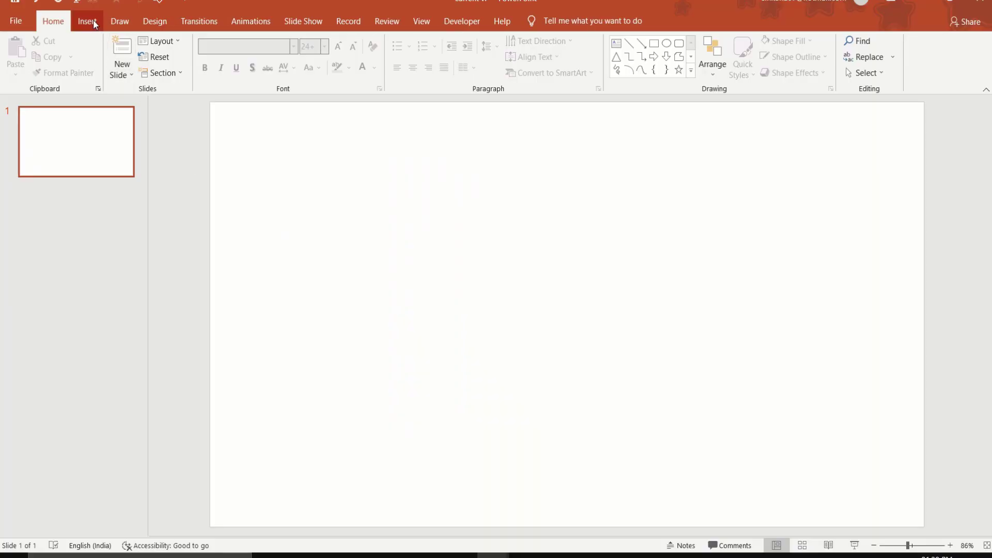
# Insert the VR-headset portrait from Desktop\video as a full-slide background photo
pyautogui.click(87, 20)
pyautogui.click(93, 66)
pyautogui.click(115, 108)
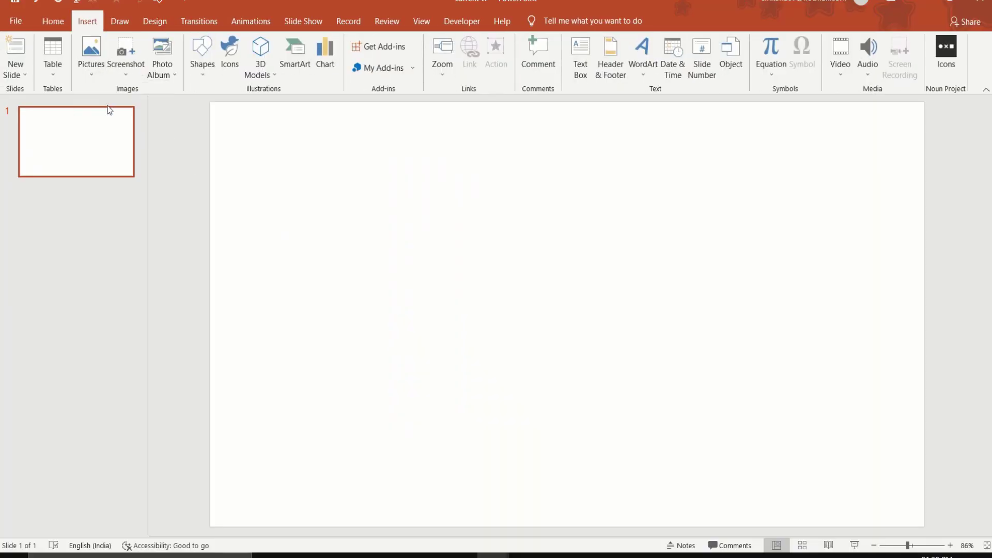
pyautogui.click(222, 108)
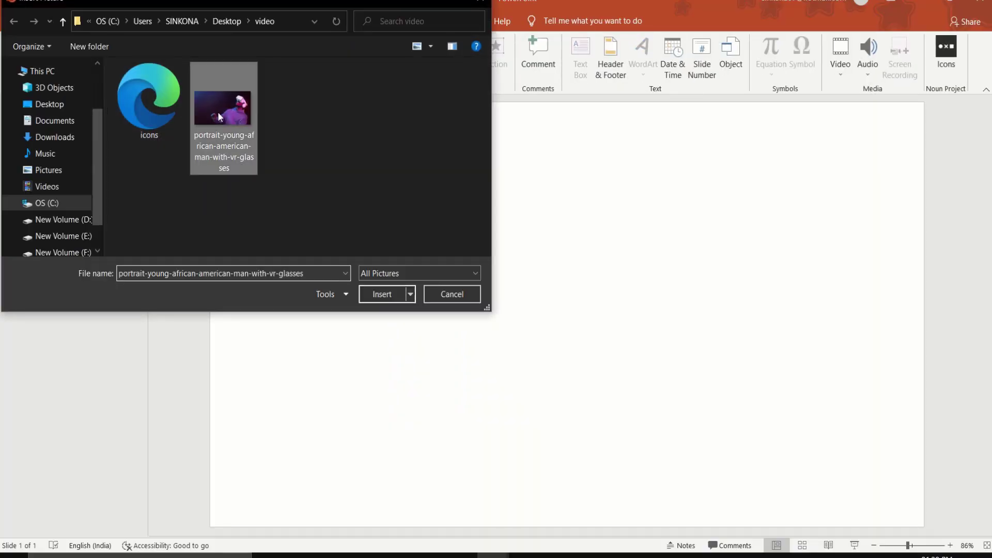
pyautogui.click(381, 294)
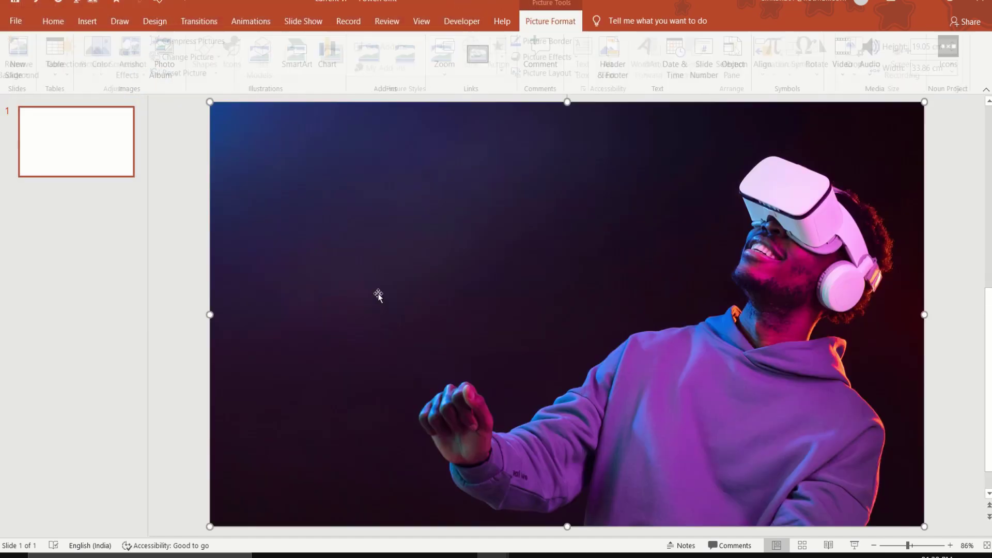
pyautogui.click(196, 234)
# Draw a text box at the upper left reading NEW RELEASE in white
pyautogui.click(616, 43)
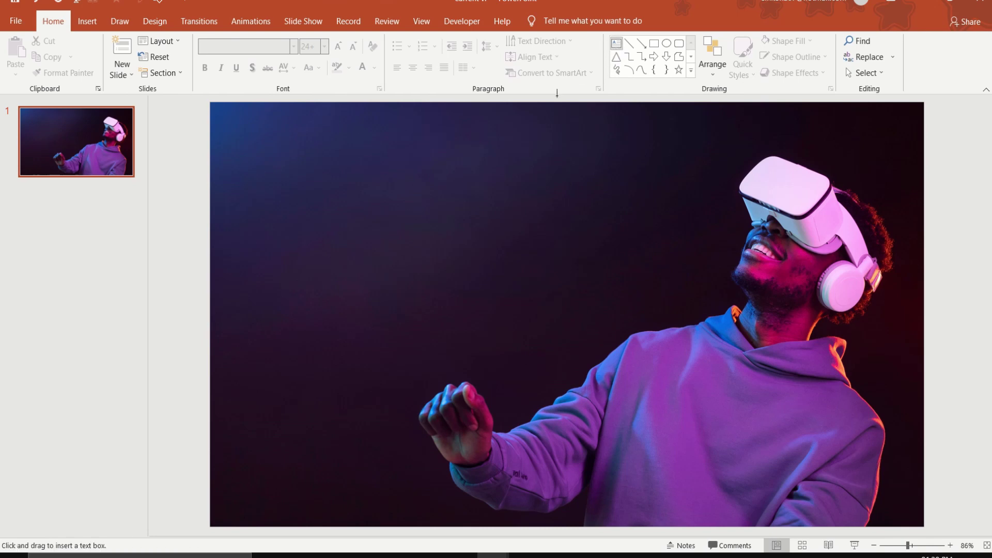
pyautogui.moveTo(296, 196); pyautogui.dragTo(429, 235)
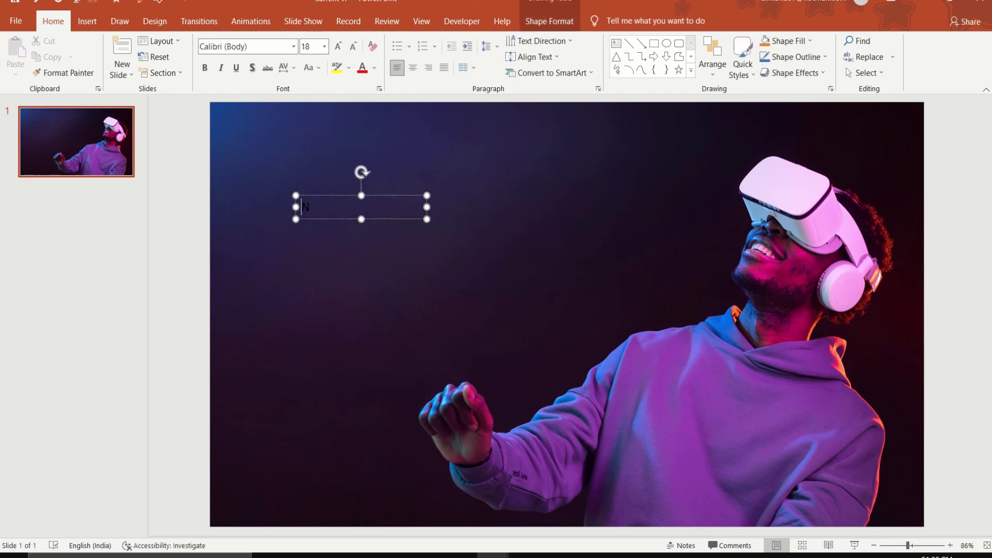
pyautogui.write('NEW')
pyautogui.doubleClick(314, 206)
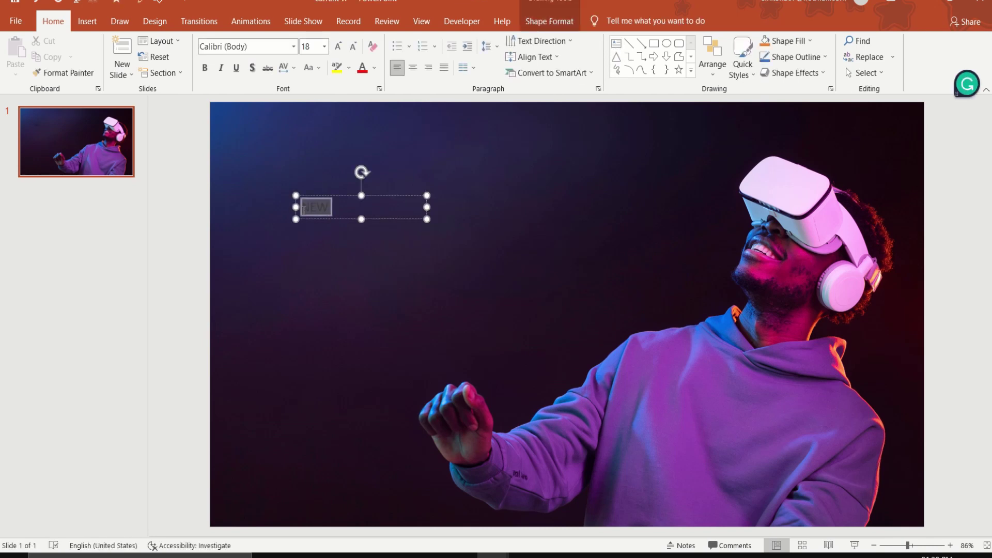
pyautogui.click(375, 69)
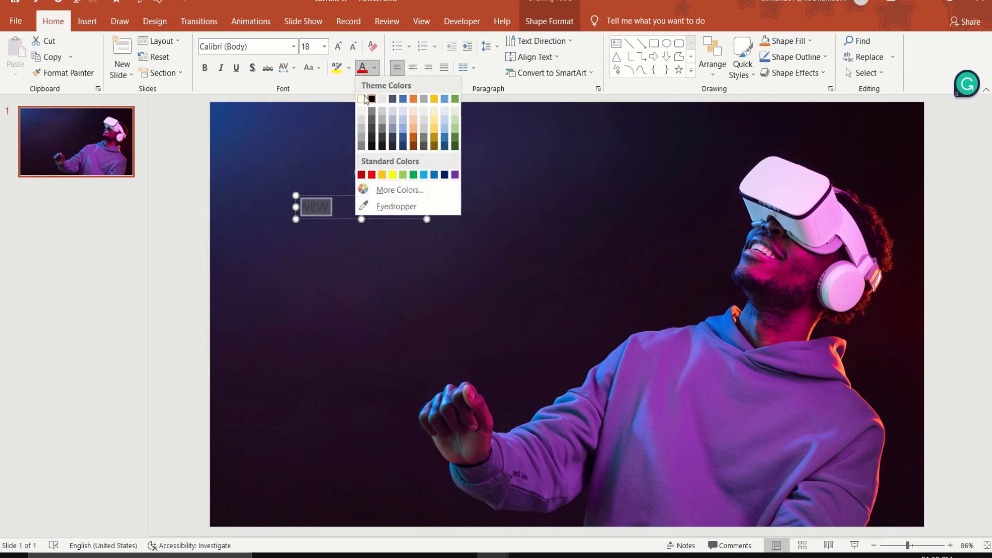
pyautogui.click(364, 99)
pyautogui.click(341, 189)
pyautogui.click(326, 208)
pyautogui.write('RELEASE')
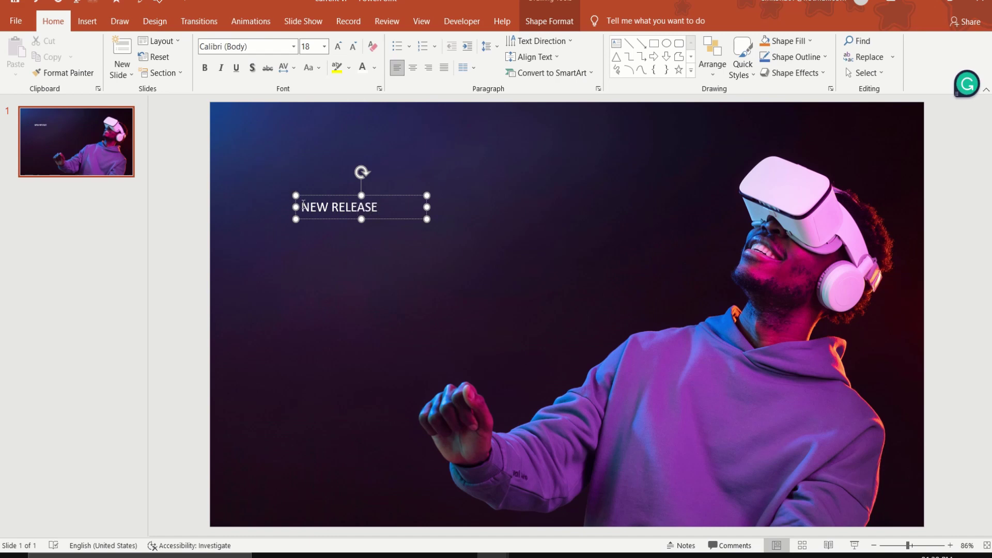
# Style NEW RELEASE in Tw Cen MT 20 pt with loose character spacing
pyautogui.moveTo(303, 207); pyautogui.dragTo(405, 210)
pyautogui.click(274, 45)
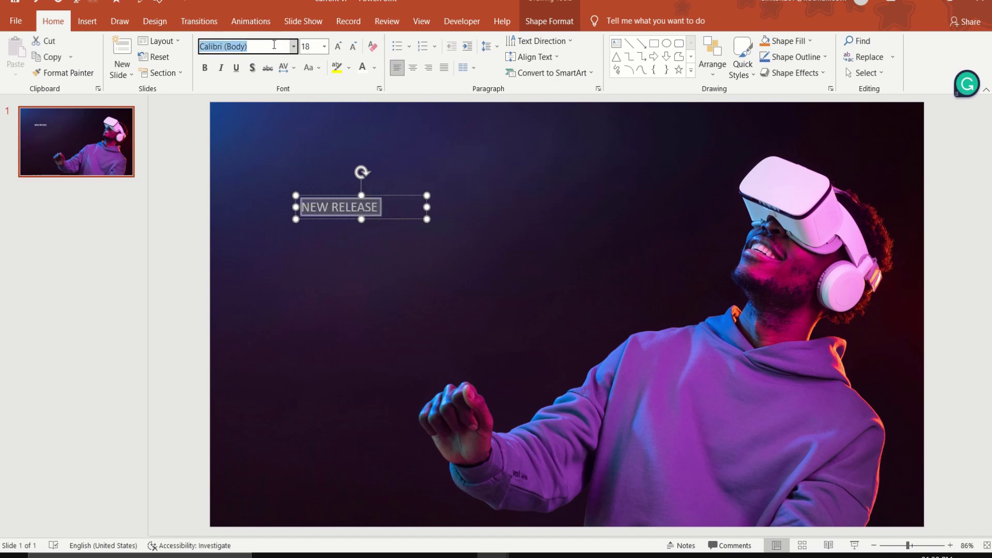
pyautogui.write('Tw Cen MT')
pyautogui.press('Return')
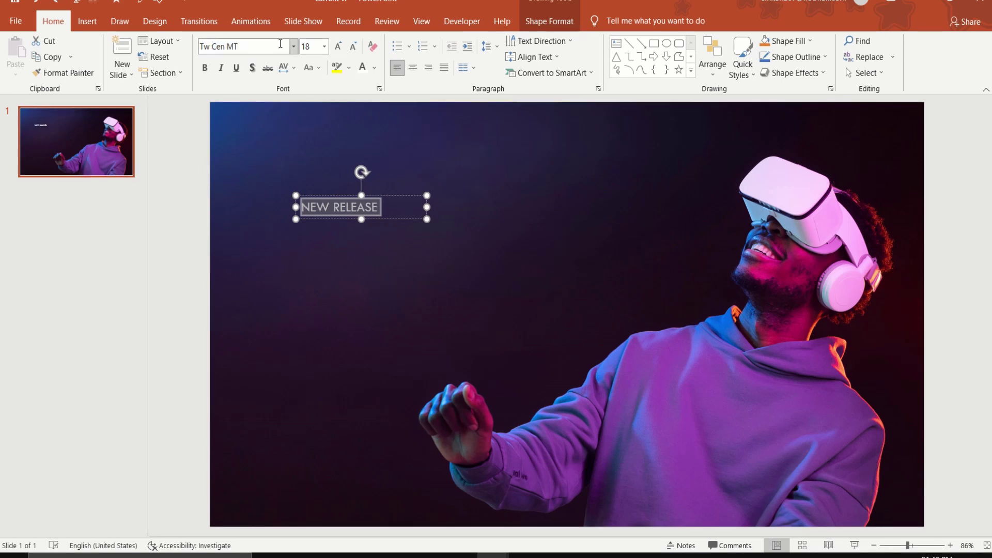
pyautogui.click(337, 46)
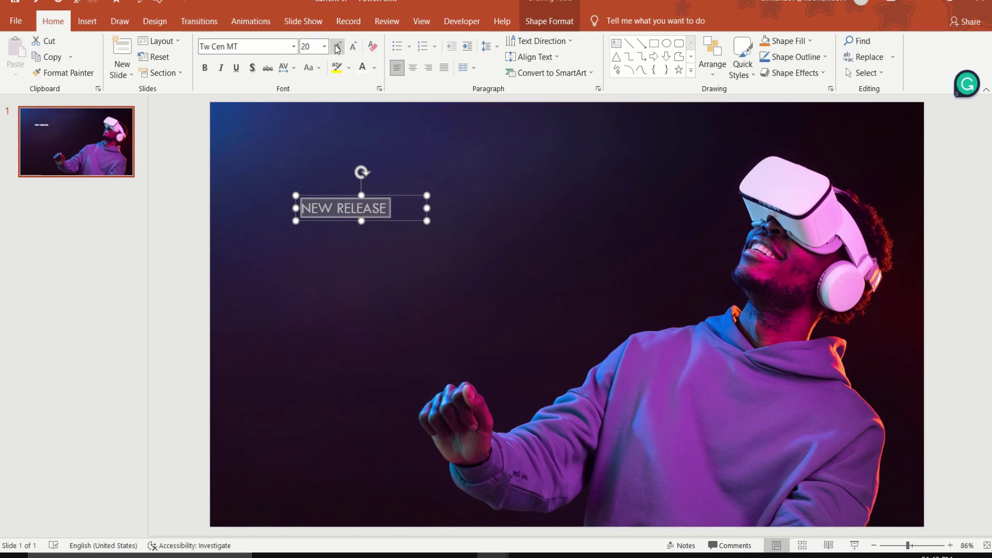
pyautogui.click(285, 67)
pyautogui.click(305, 130)
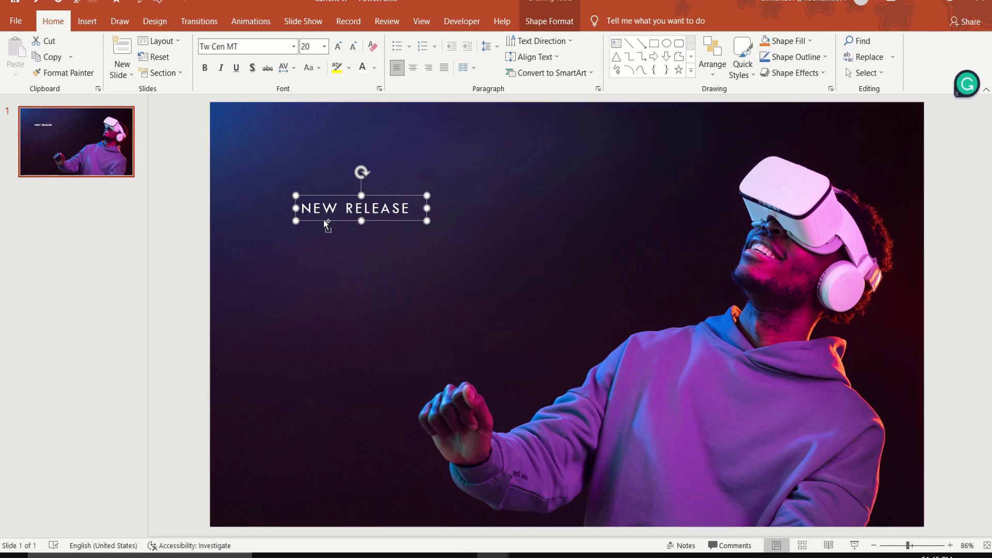
# Copy the label below and retype it as VIRTUAL REALITY / EXPERIENCE on two lines
pyautogui.moveTo(323, 221)
pyautogui.keyDown('ctrl'); pyautogui.mouseDown()
pyautogui.moveTo(332, 233)
pyautogui.moveTo(323, 257)
pyautogui.mouseUp(); pyautogui.keyUp('ctrl')
pyautogui.click(330, 238)
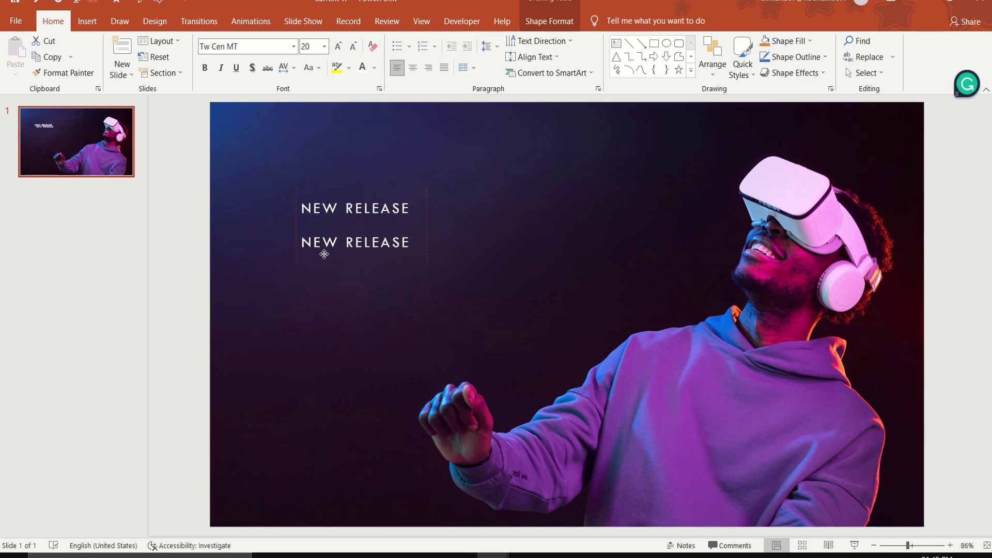
pyautogui.press('BackSpace')
pyautogui.press('BackSpace')
pyautogui.press('BackSpace')
pyautogui.press('BackSpace')
pyautogui.press('BackSpace')
pyautogui.press('BackSpace')
pyautogui.write('VIRTUAL')
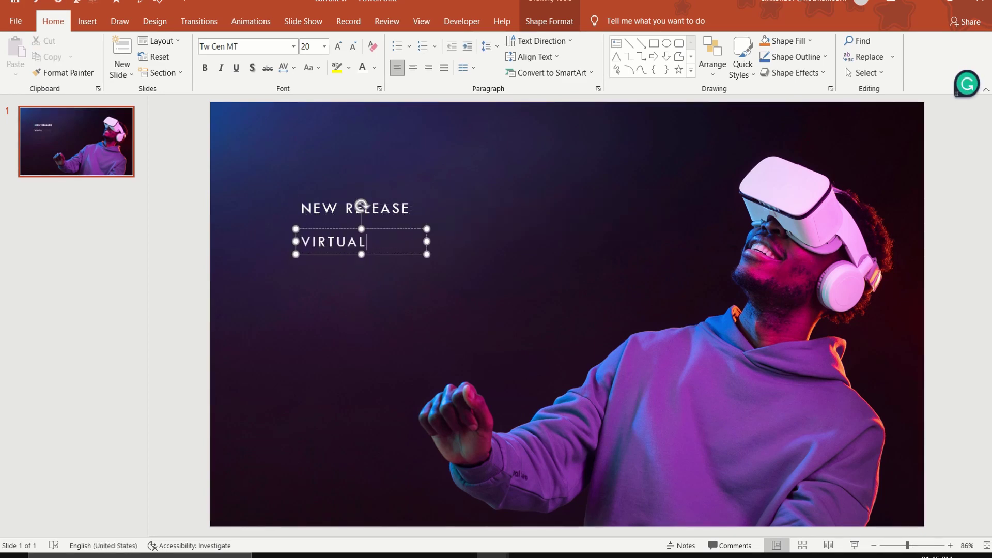
pyautogui.write(' REALITY')
pyautogui.press('Return')
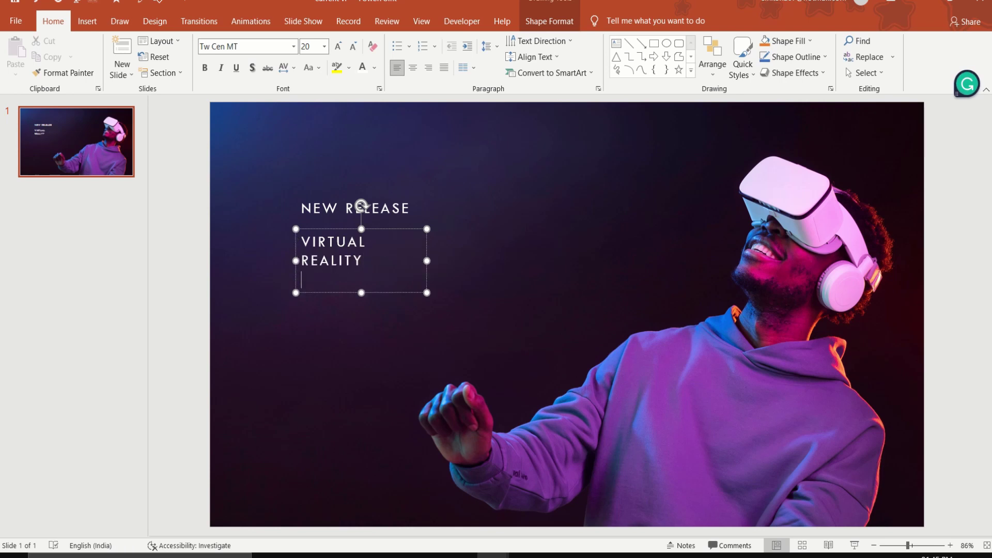
pyautogui.write('EXPERIENCE')
pyautogui.moveTo(419, 261); pyautogui.dragTo(468, 251)
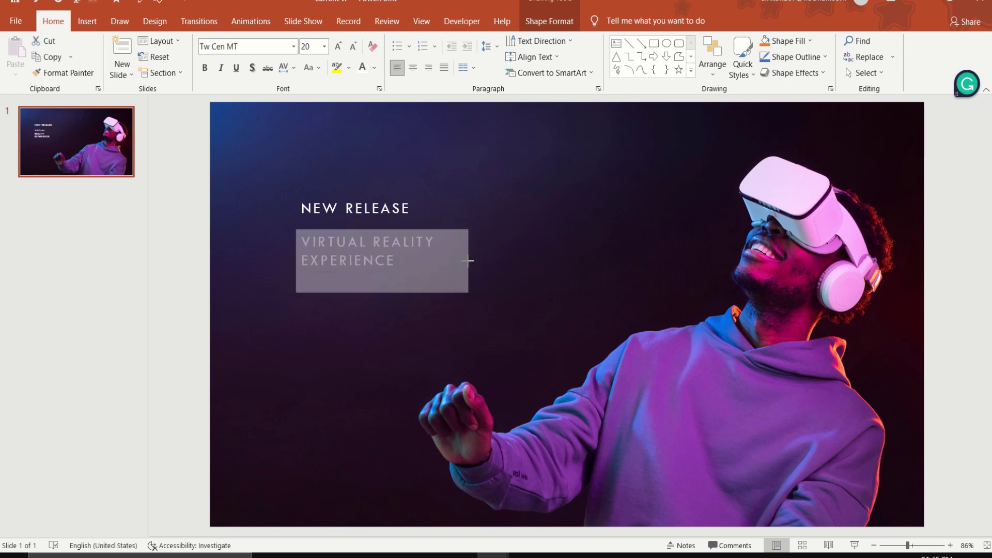
# Set the headline to Montserrat Extra Bold 40 pt and widen its box
pyautogui.moveTo(403, 261); pyautogui.dragTo(276, 168)
pyautogui.click(279, 47)
pyautogui.write('Mont')
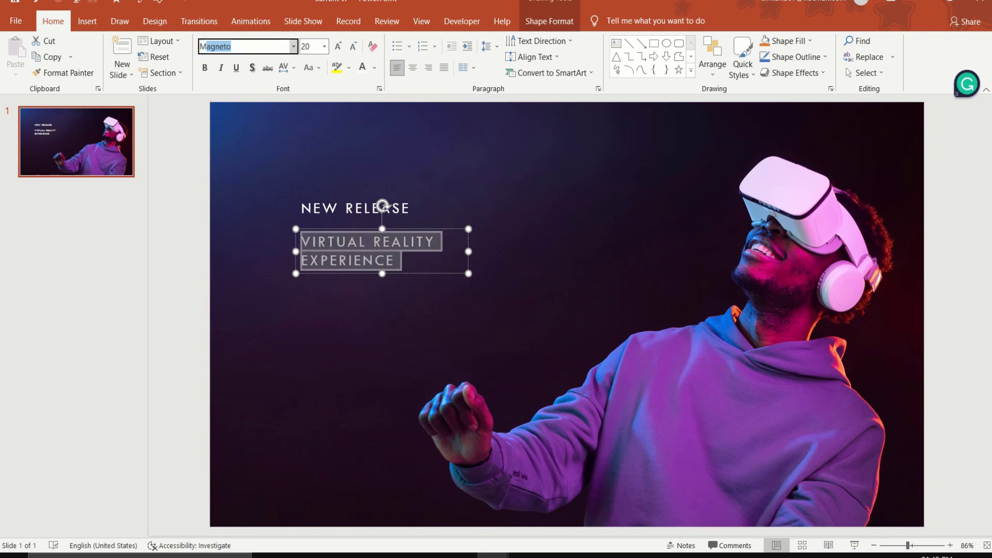
pyautogui.write('serrat Extra Bold')
pyautogui.press('Return')
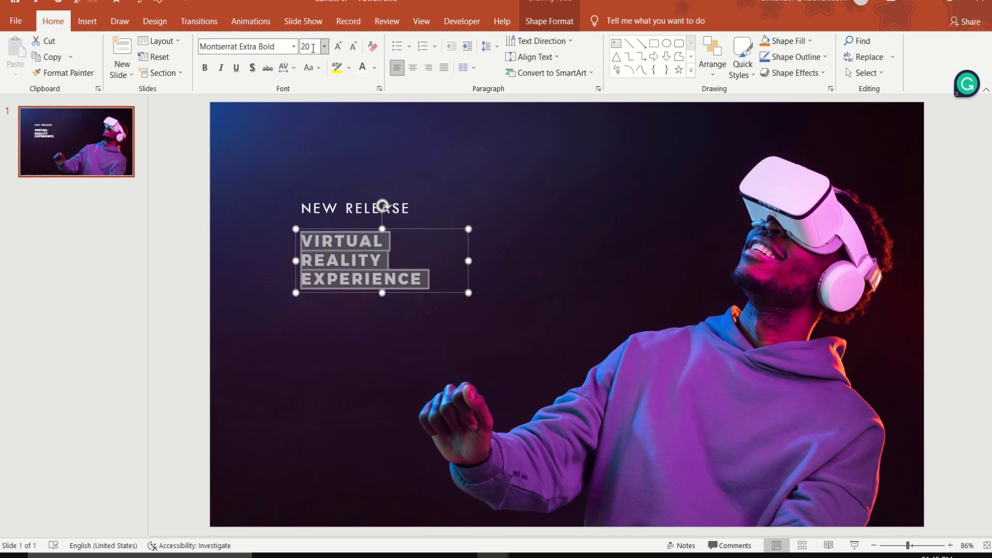
pyautogui.click(309, 47)
pyautogui.press('Return')
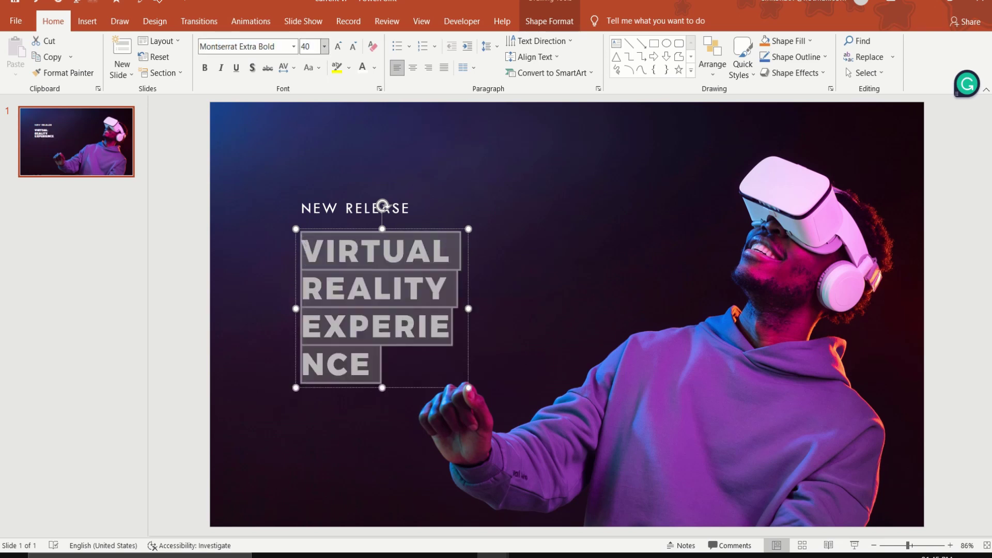
pyautogui.moveTo(469, 309)
pyautogui.mouseDown()
pyautogui.moveTo(615, 312)
pyautogui.moveTo(515, 303)
pyautogui.mouseUp()
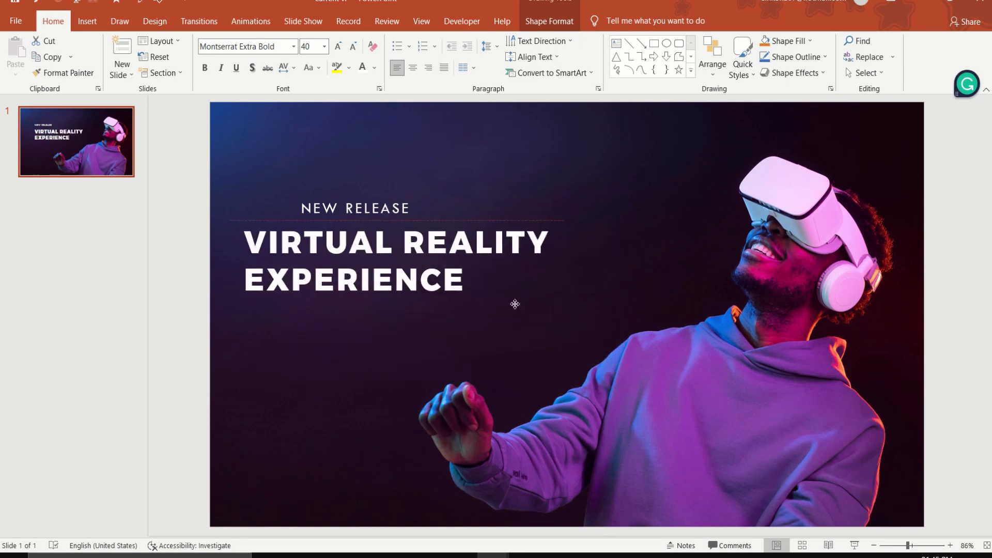
# Shift NEW RELEASE left to align with the headline's left edge
pyautogui.click(409, 206)
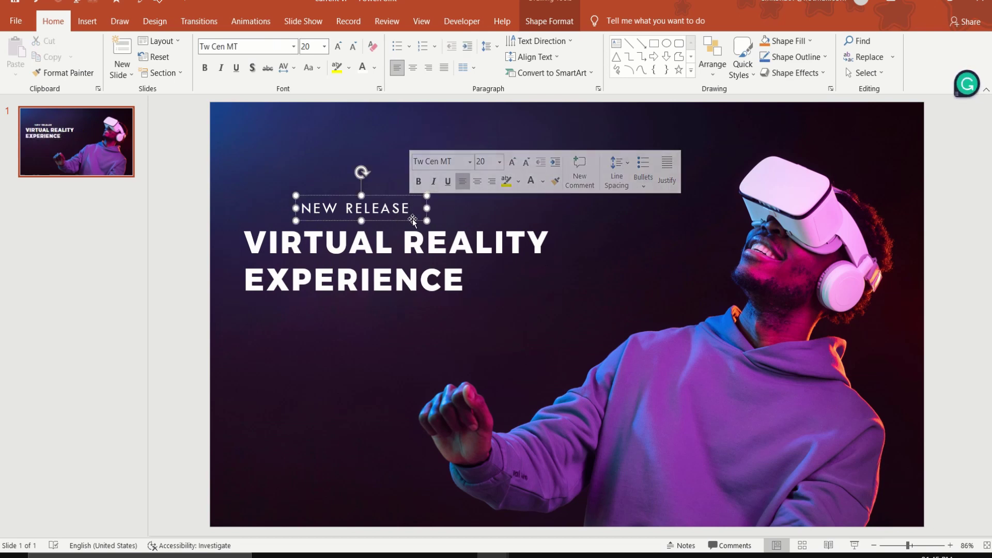
pyautogui.moveTo(409, 221); pyautogui.dragTo(352, 225)
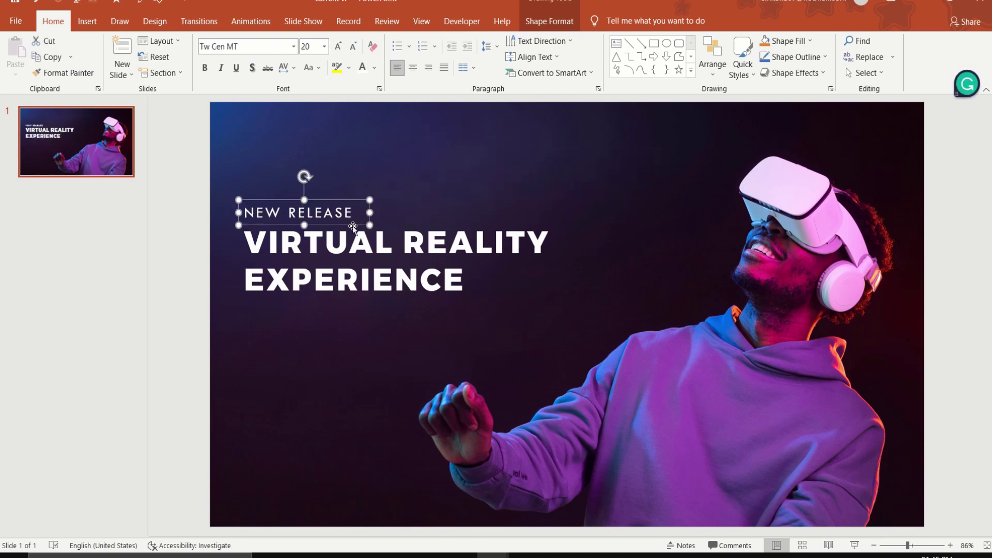
pyautogui.click(250, 333)
# Duplicate the label below the headline and retype it as DISCOUNT UP TO 50% OFF
pyautogui.click(291, 194)
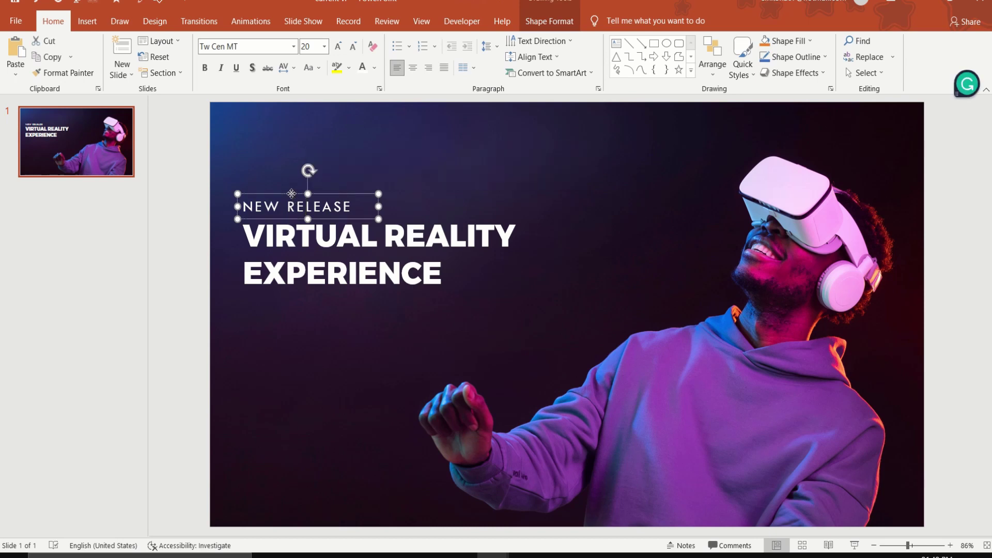
pyautogui.hotkey('ctrl', 'd')
pyautogui.moveTo(293, 230); pyautogui.dragTo(288, 320)
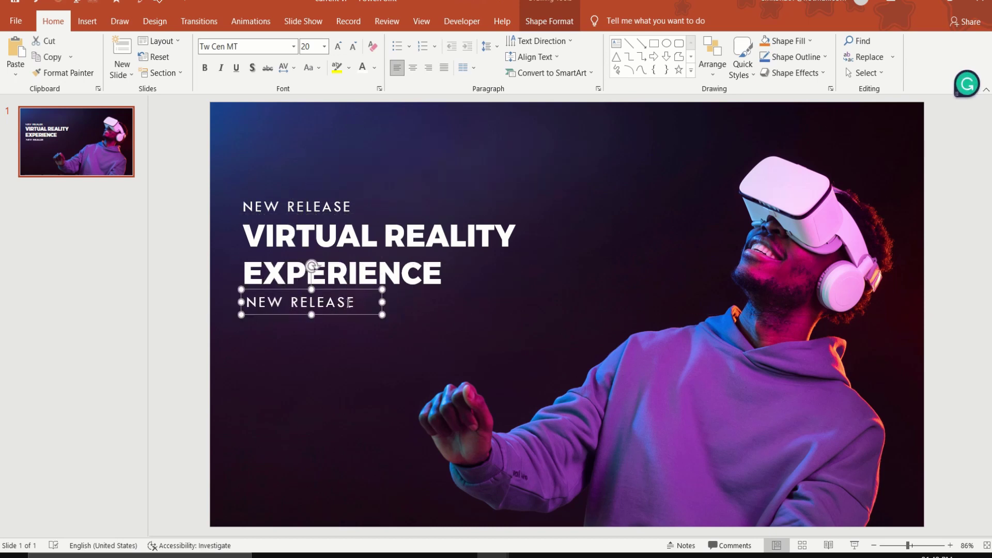
pyautogui.click(352, 305)
pyautogui.press('BackSpace')
pyautogui.press('BackSpace')
pyautogui.press('BackSpace')
pyautogui.press('BackSpace')
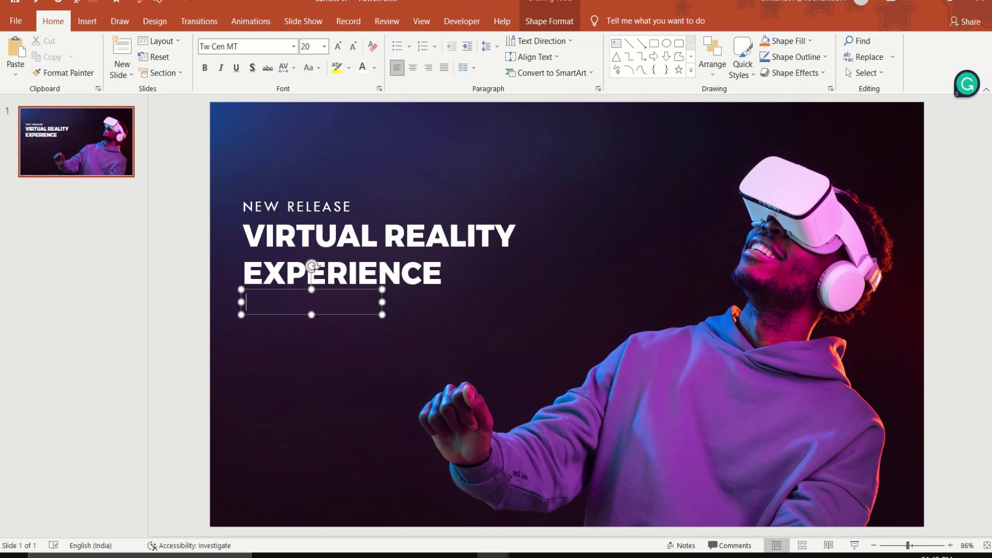
pyautogui.write('DISCOUNT U')
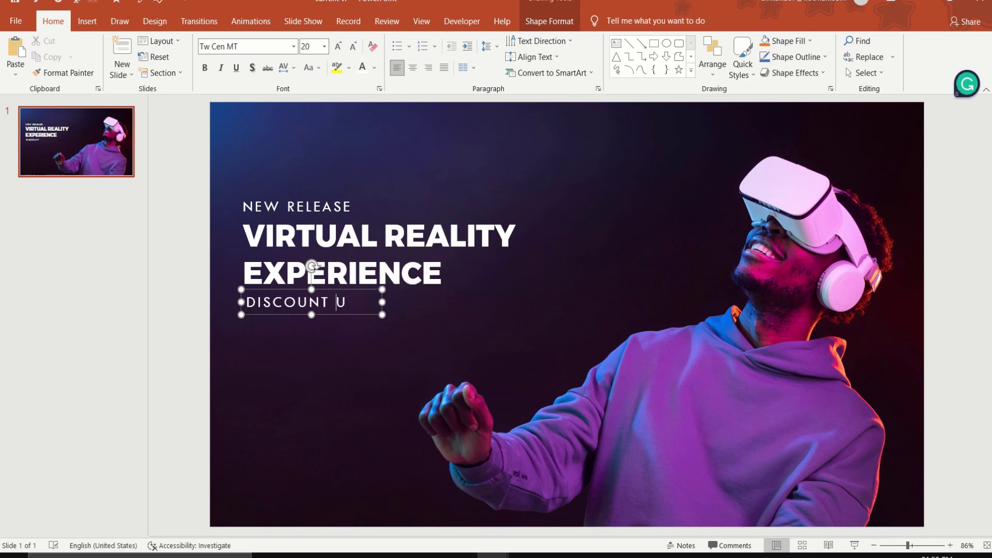
pyautogui.write('P TO 50')
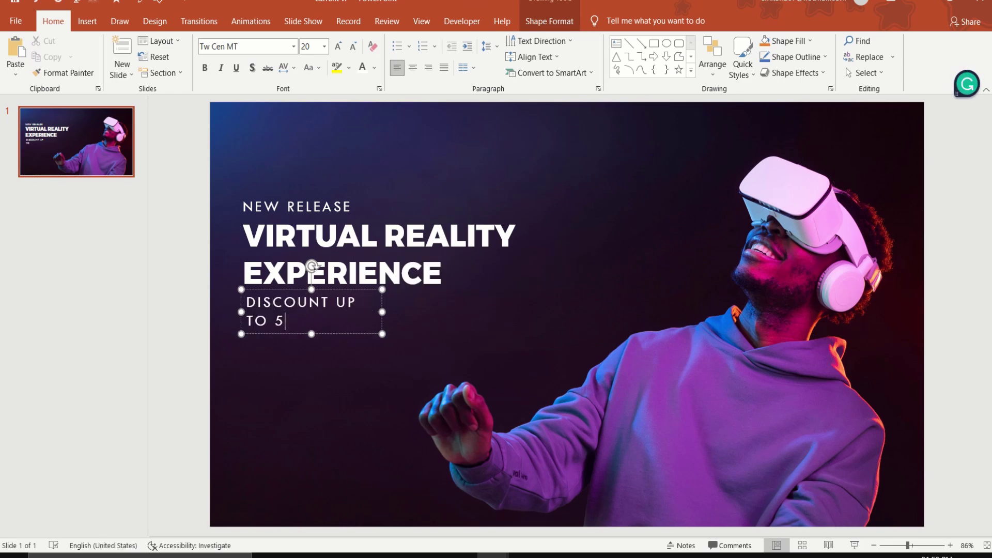
pyautogui.write('% OFF')
pyautogui.moveTo(382, 312)
pyautogui.mouseDown()
pyautogui.moveTo(482, 310)
pyautogui.moveTo(247, 310)
pyautogui.mouseUp()
# Make the discount line 18 pt, then generate =lorem() filler in a new box below
pyautogui.click(353, 47)
pyautogui.click(248, 336)
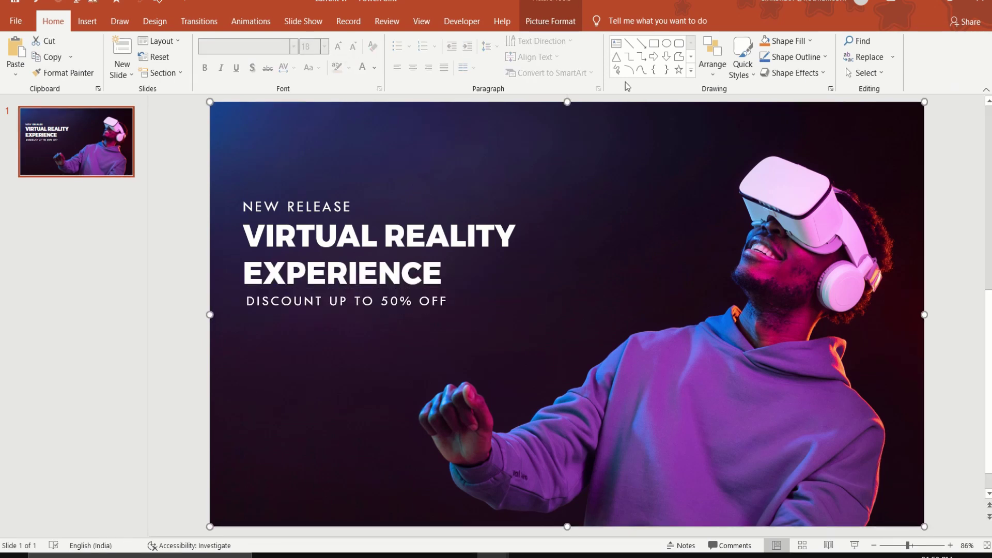
pyautogui.moveTo(247, 332); pyautogui.dragTo(349, 383)
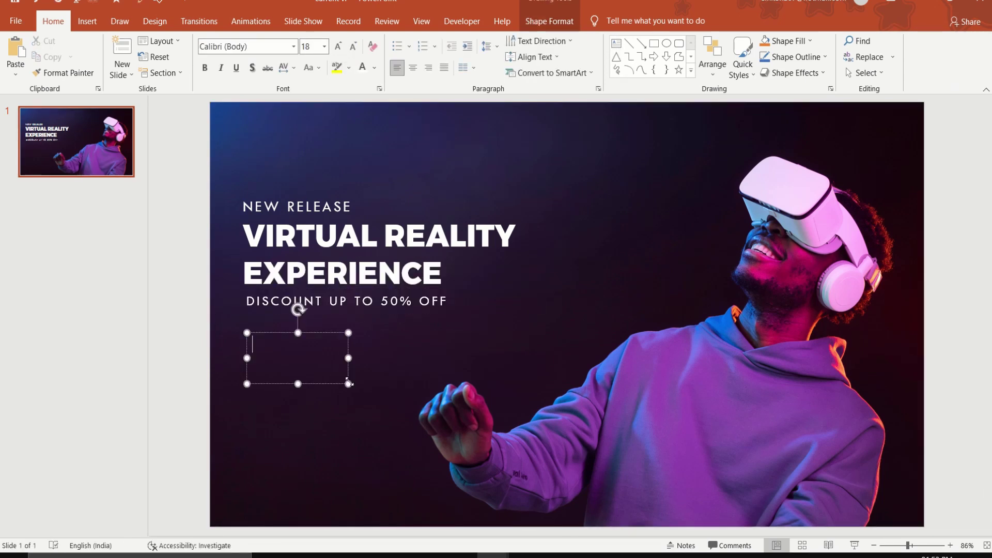
pyautogui.hotkey('ctrl', 'a')
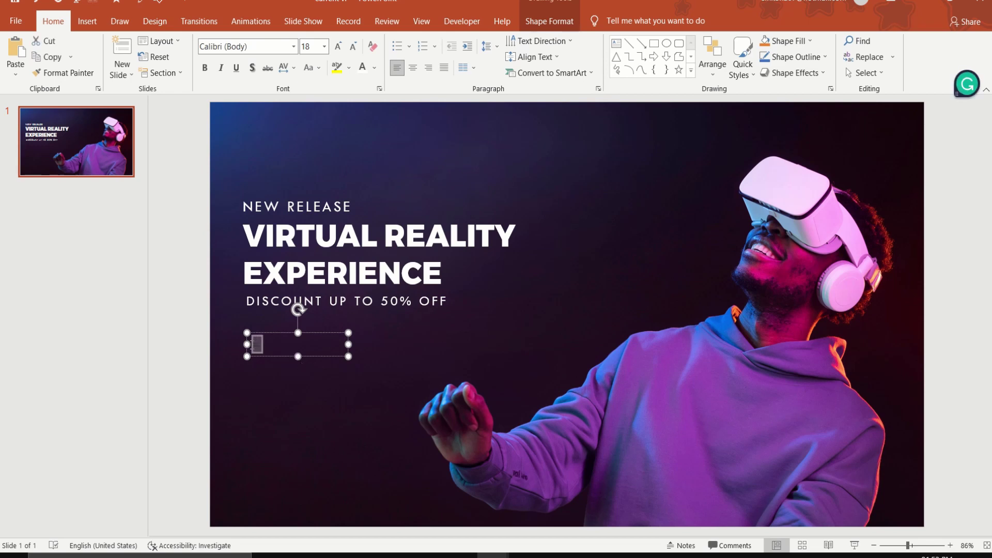
pyautogui.write('=')
pyautogui.moveTo(271, 334); pyautogui.dragTo(267, 348)
pyautogui.write('lo')
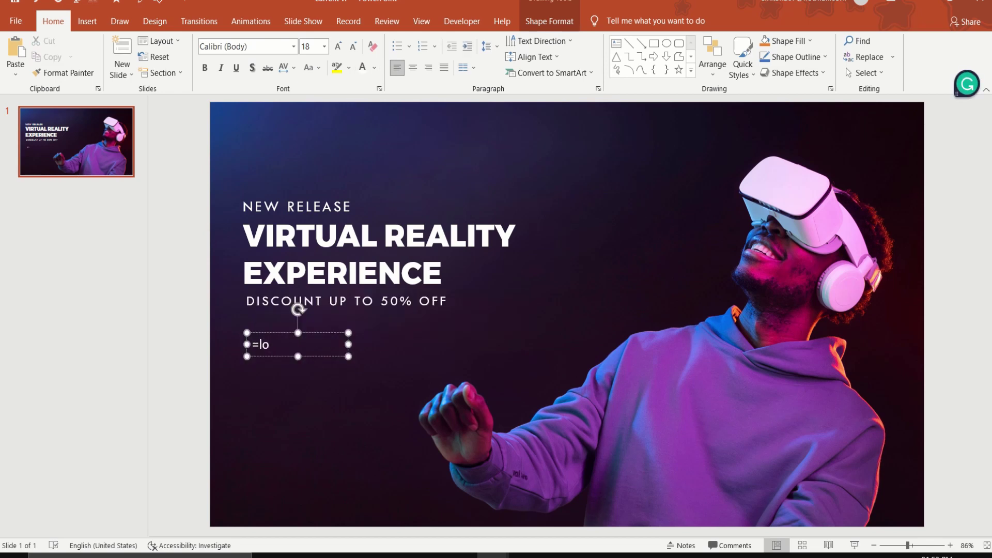
pyautogui.write('m()')
pyautogui.press('Return')
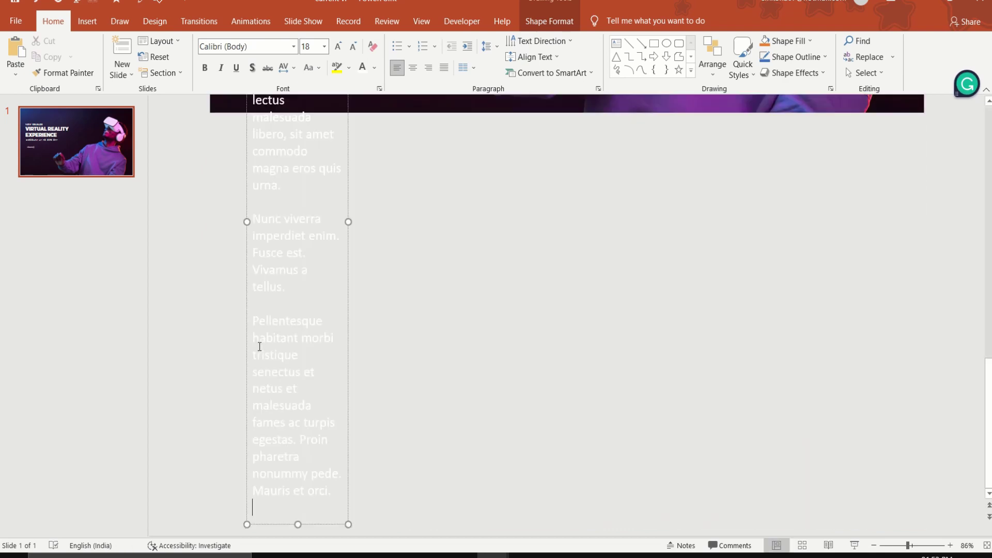
# Trim the filler to its first few sentences and widen the body text box
pyautogui.moveTo(329, 497); pyautogui.dragTo(264, 217)
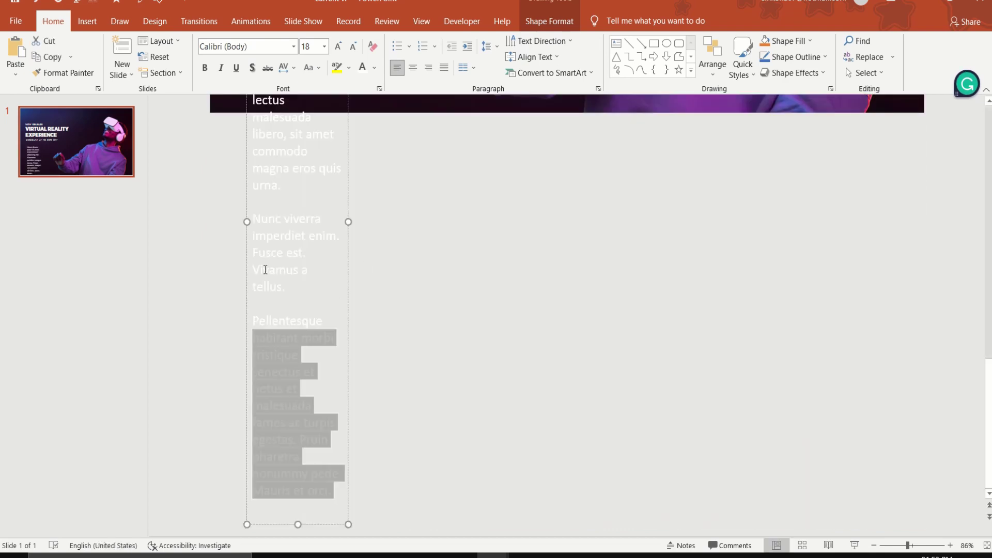
pyautogui.press('BackSpace')
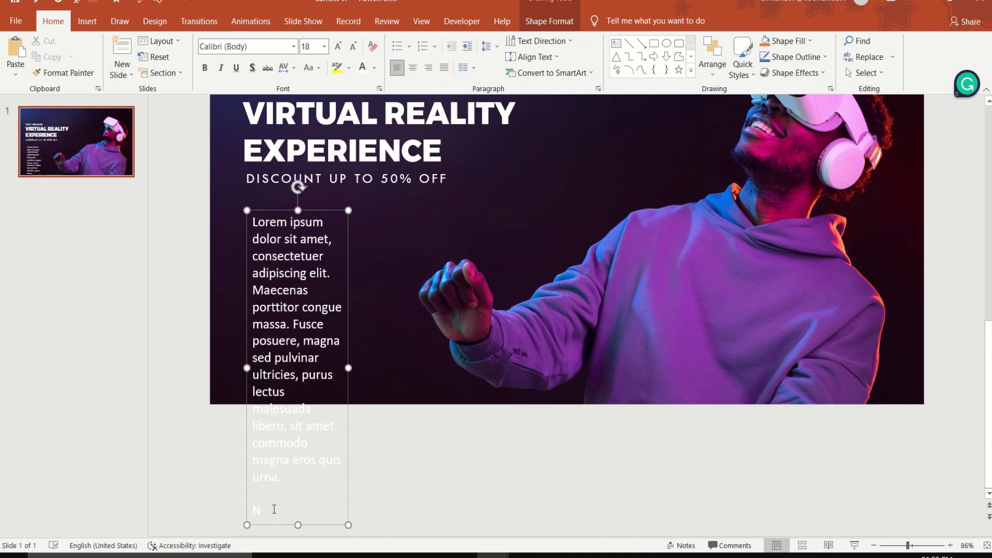
pyautogui.moveTo(270, 509)
pyautogui.mouseDown()
pyautogui.moveTo(264, 283)
pyautogui.moveTo(294, 328)
pyautogui.mouseUp()
pyautogui.press('BackSpace')
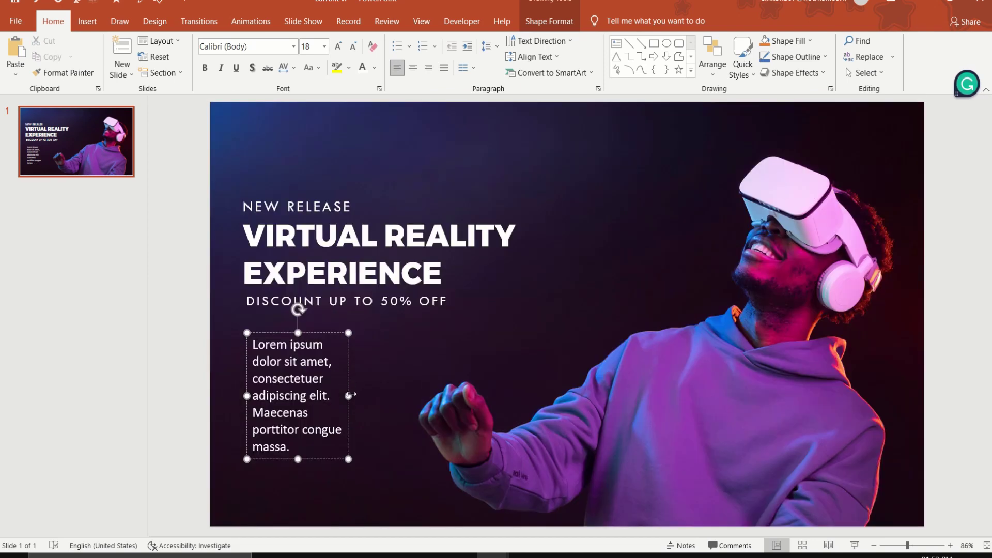
pyautogui.moveTo(348, 396)
pyautogui.mouseDown()
pyautogui.moveTo(472, 385)
pyautogui.moveTo(383, 370)
pyautogui.moveTo(224, 313)
pyautogui.mouseUp()
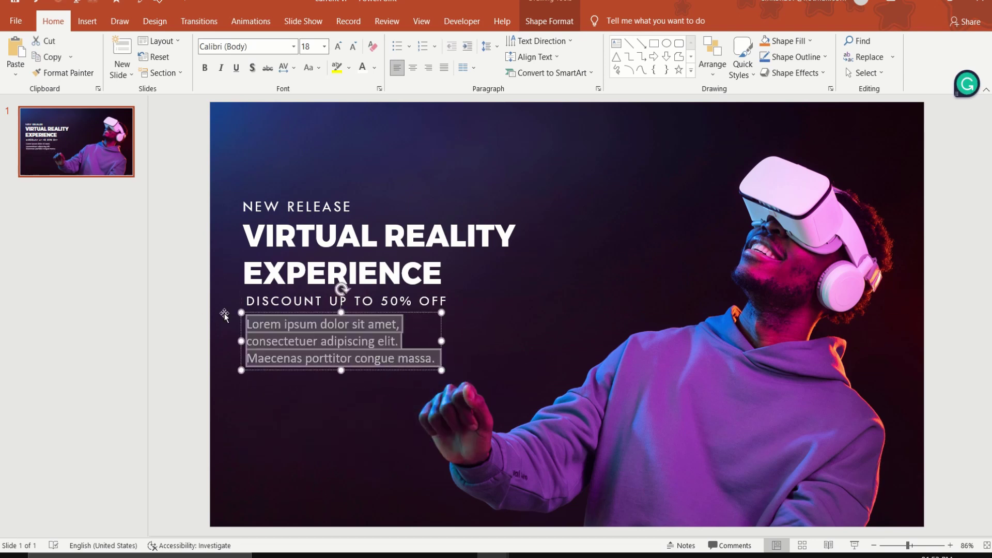
# Set the body text to Raleway Light and widen it to wrap on three lines
pyautogui.click(266, 50)
pyautogui.write('Ral')
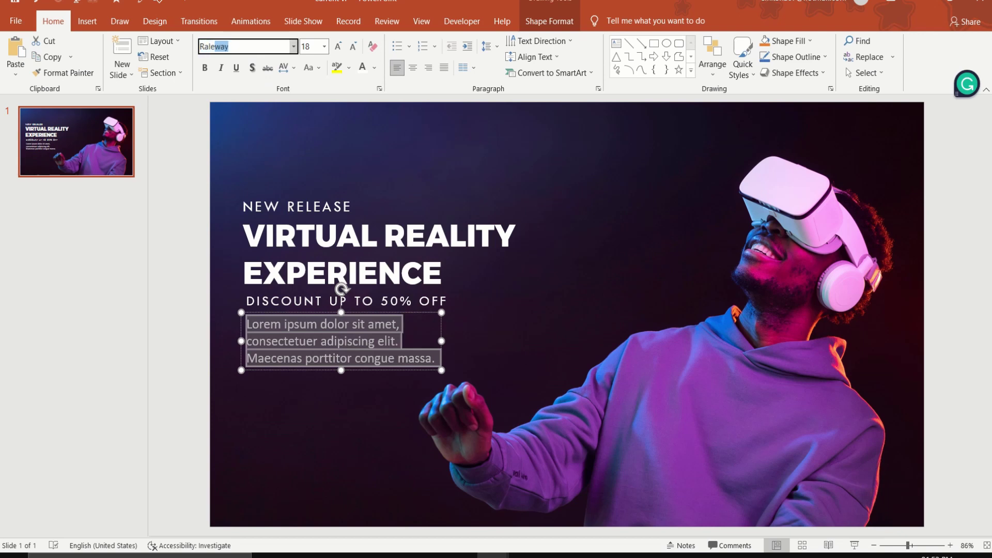
pyautogui.write('eway')
pyautogui.press('Return')
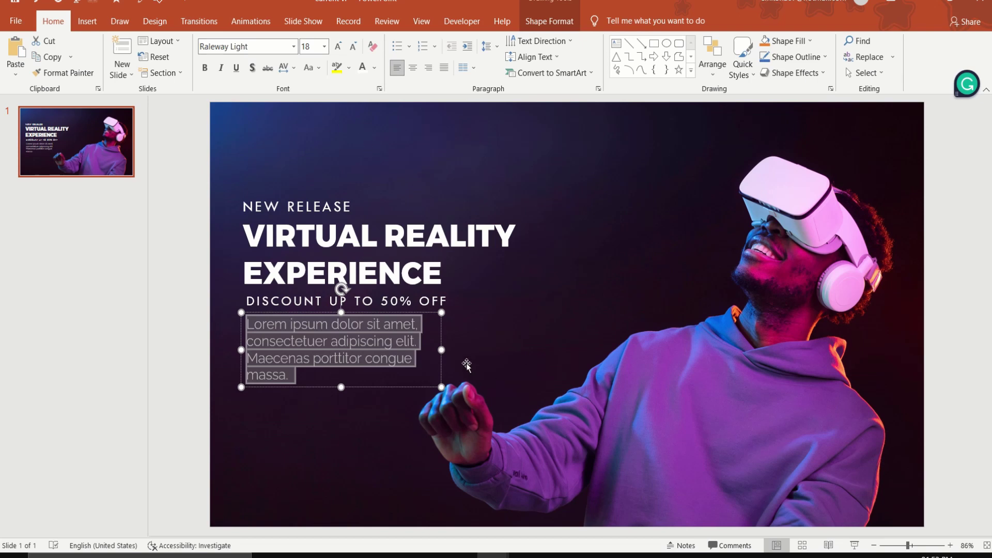
pyautogui.moveTo(443, 350); pyautogui.dragTo(476, 348)
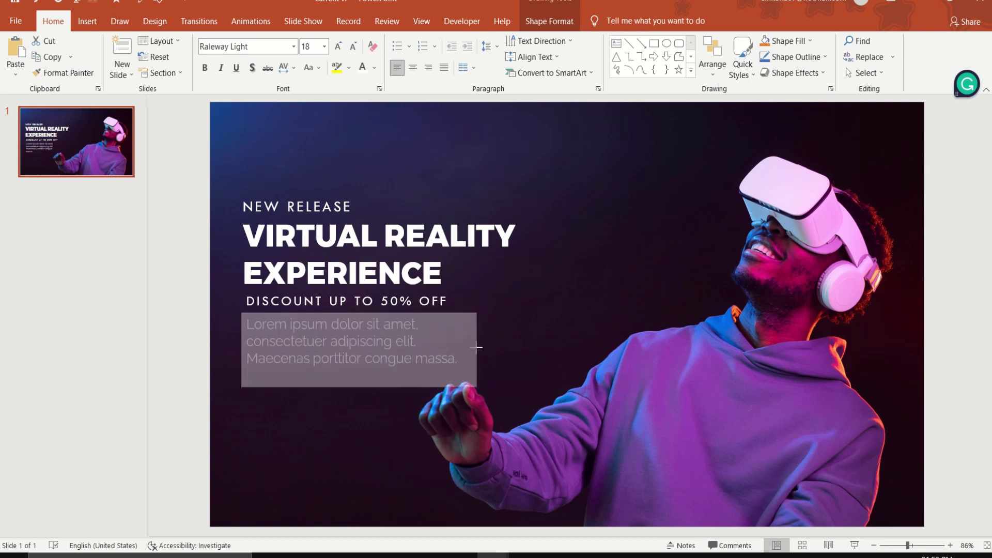
# Recolour the lorem ipsum paragraph light grey
pyautogui.moveTo(462, 359); pyautogui.dragTo(207, 303)
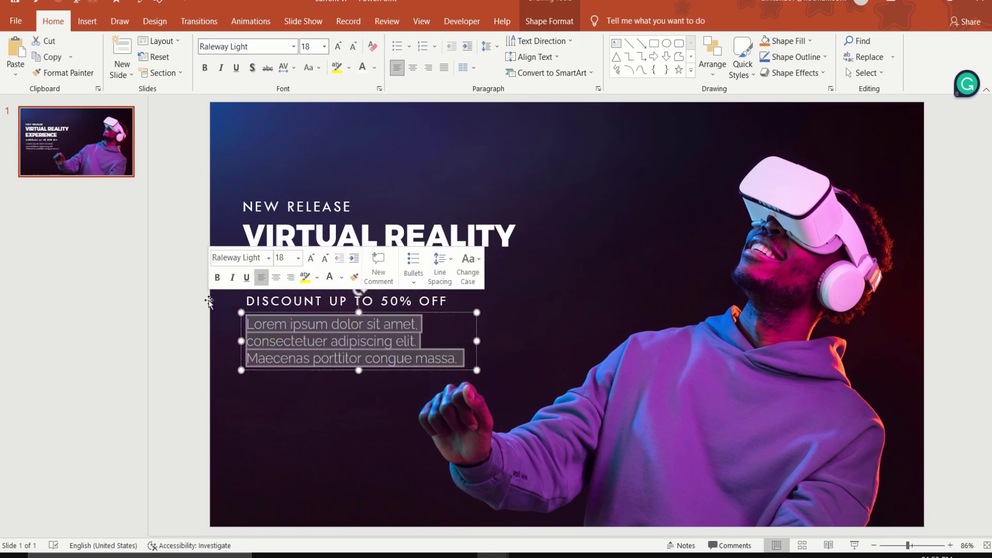
pyautogui.click(373, 69)
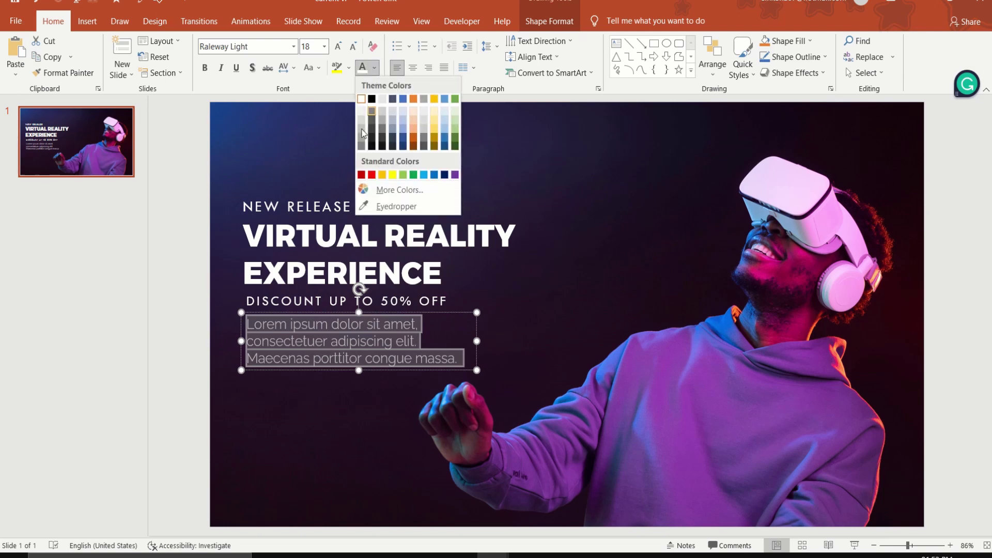
pyautogui.click(361, 130)
pyautogui.click(542, 349)
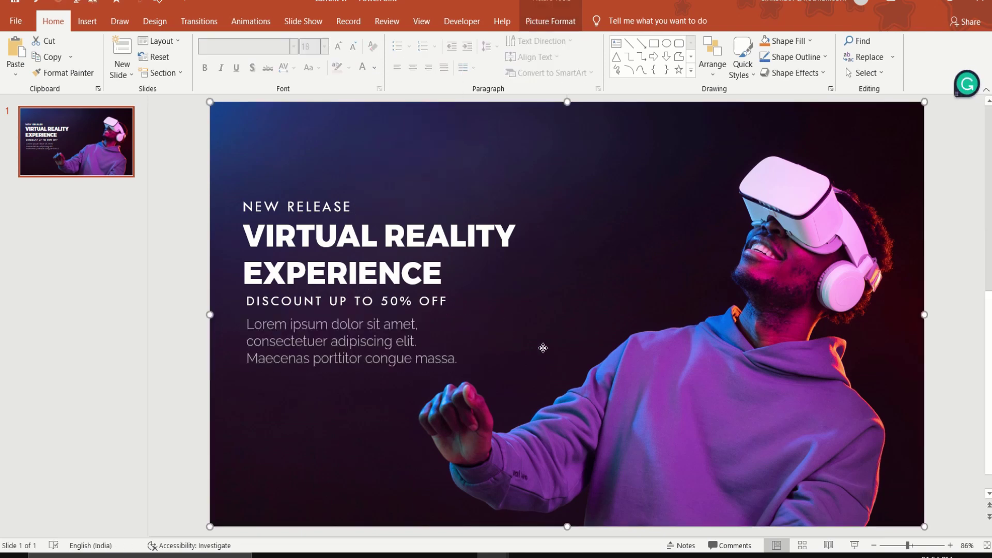
pyautogui.click(332, 365)
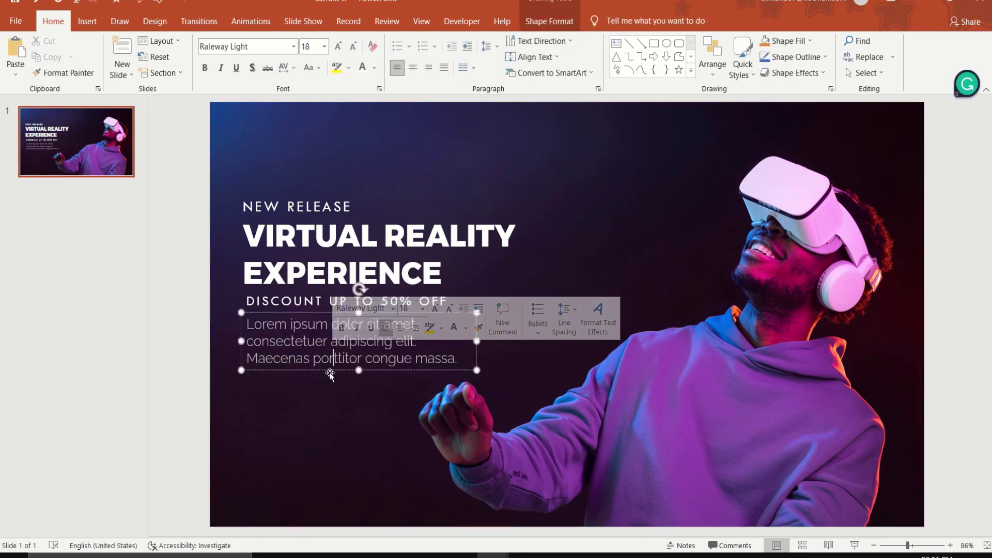
pyautogui.click(329, 373)
pyautogui.click(336, 370)
pyautogui.hotkey('ctrl', 'd')
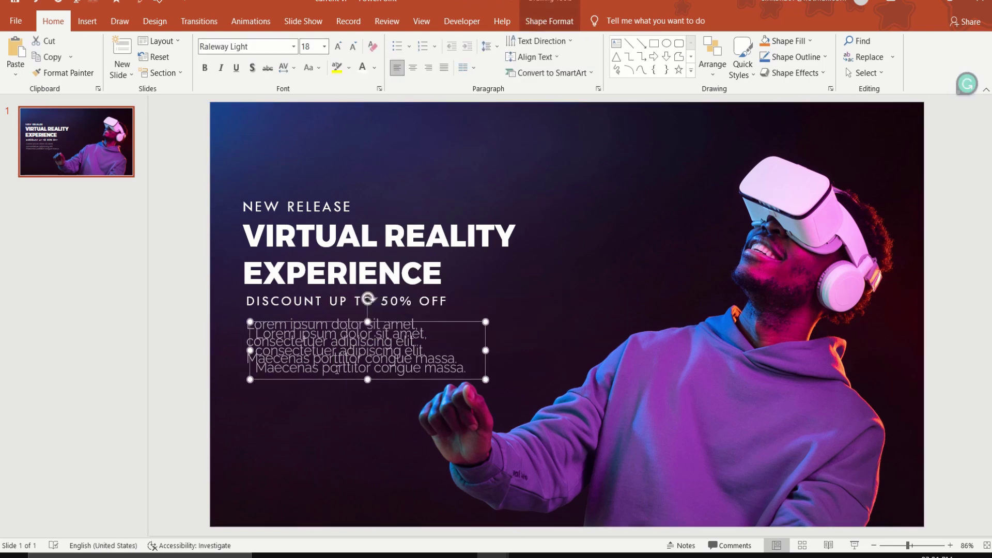
pyautogui.moveTo(338, 380); pyautogui.dragTo(330, 444)
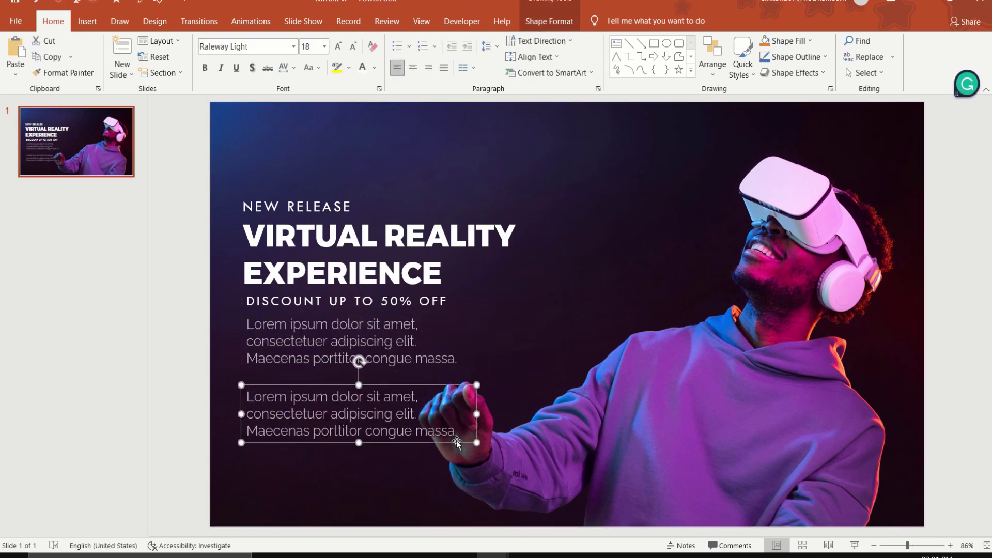
pyautogui.moveTo(458, 434); pyautogui.dragTo(244, 331)
pyautogui.press('Delete')
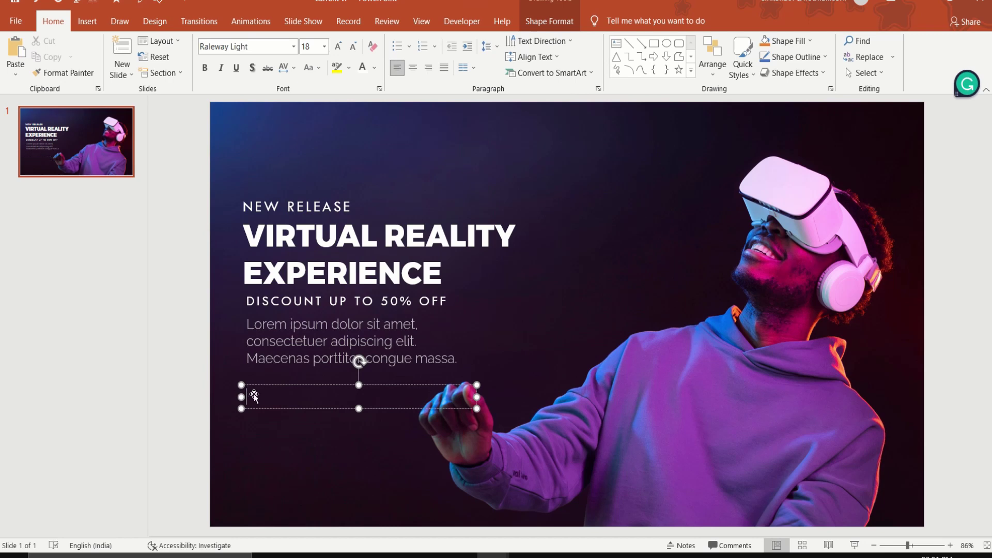
pyautogui.write('www.yo')
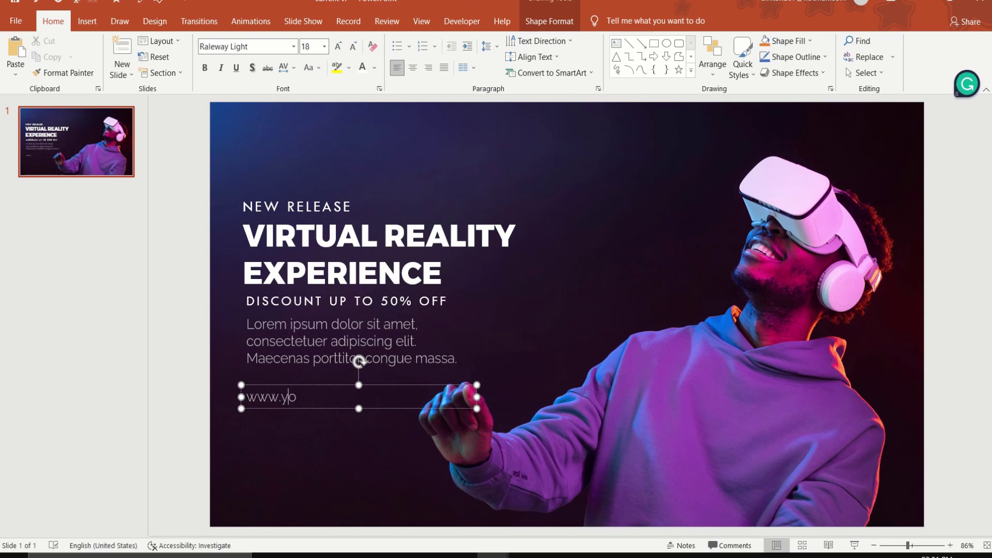
pyautogui.write('ursite')
pyautogui.write('.com')
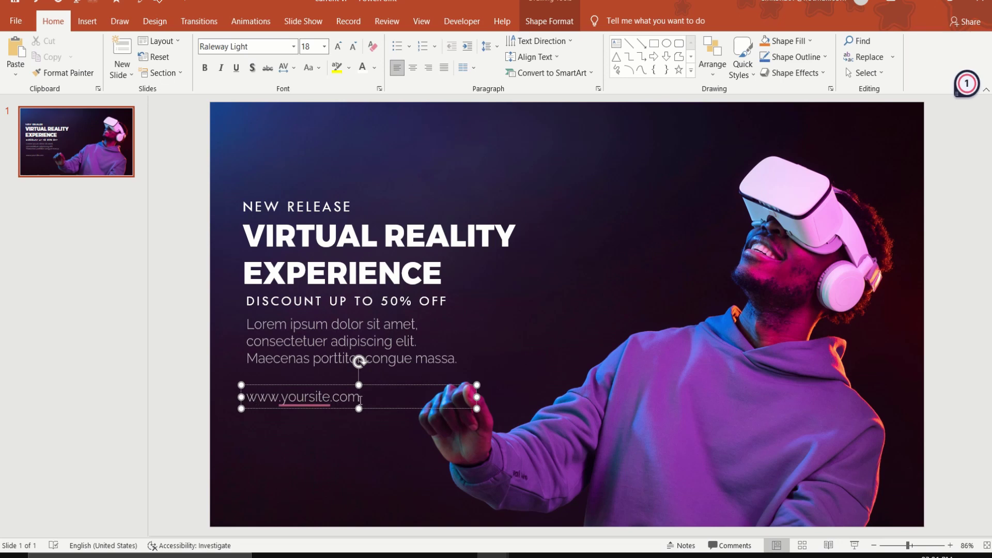
# Set the web address to 17 pt, move it near the bottom-left, and narrow its box
pyautogui.moveTo(361, 399); pyautogui.dragTo(245, 397)
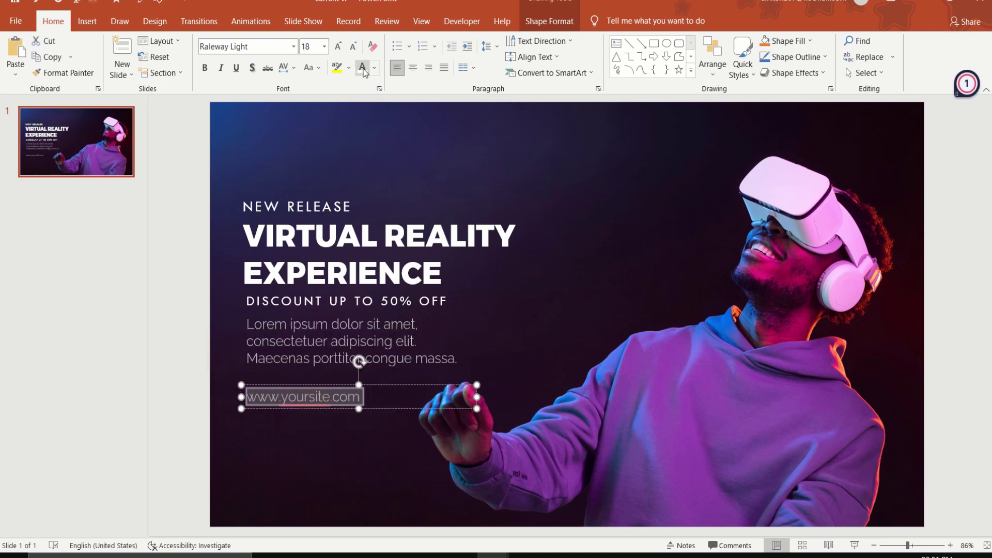
pyautogui.click(315, 47)
pyautogui.write('17')
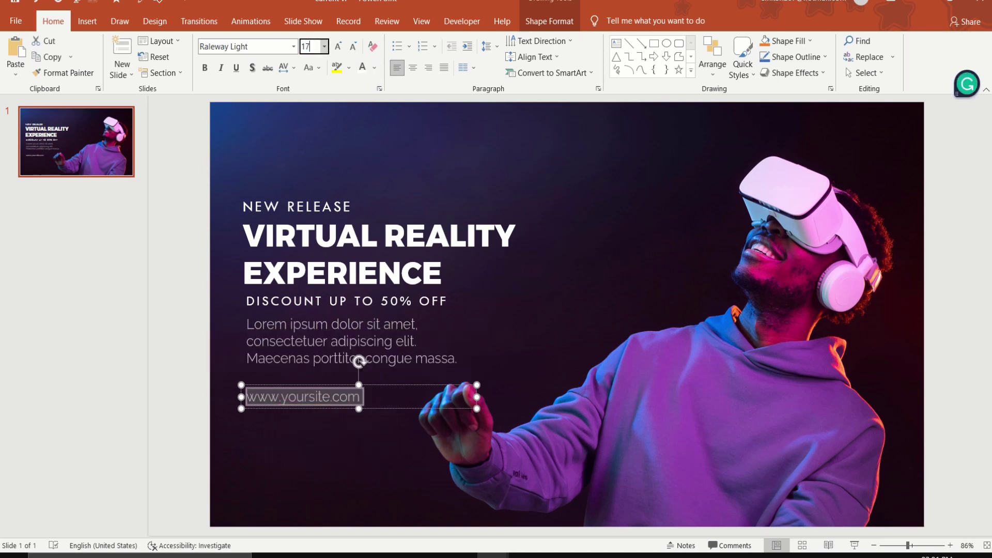
pyautogui.press('Return')
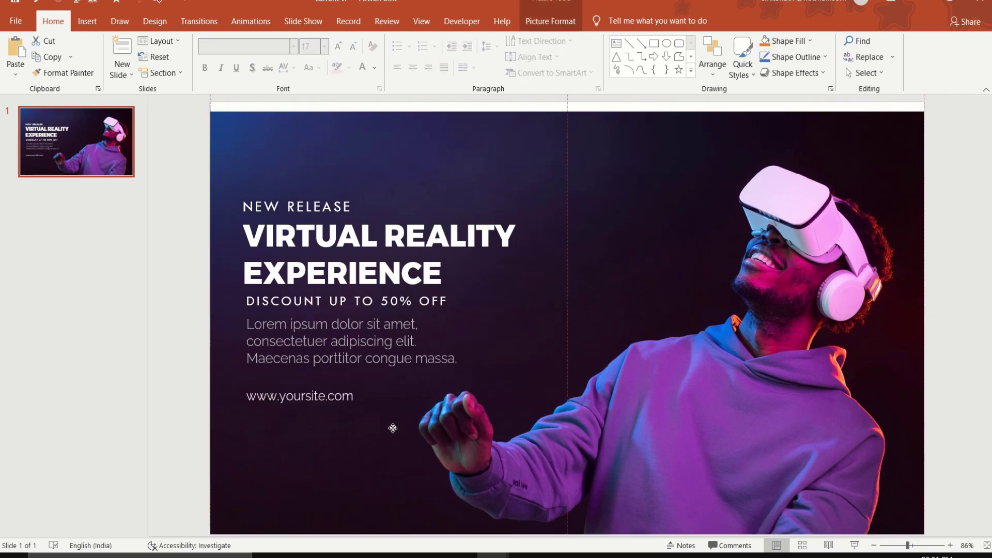
pyautogui.moveTo(393, 408); pyautogui.dragTo(393, 459)
pyautogui.hotkey('ctrl', 'z')
pyautogui.click(341, 407)
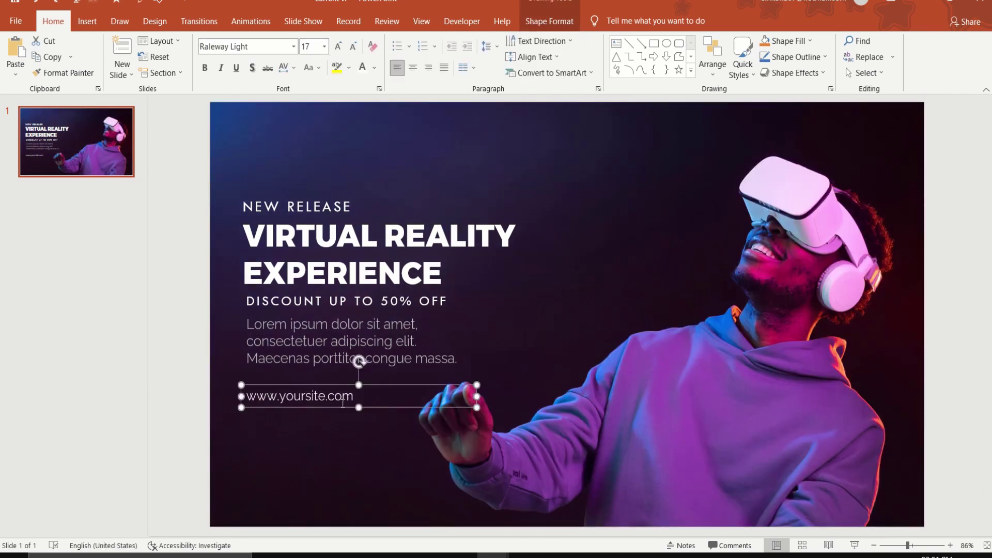
pyautogui.moveTo(342, 407); pyautogui.dragTo(342, 465)
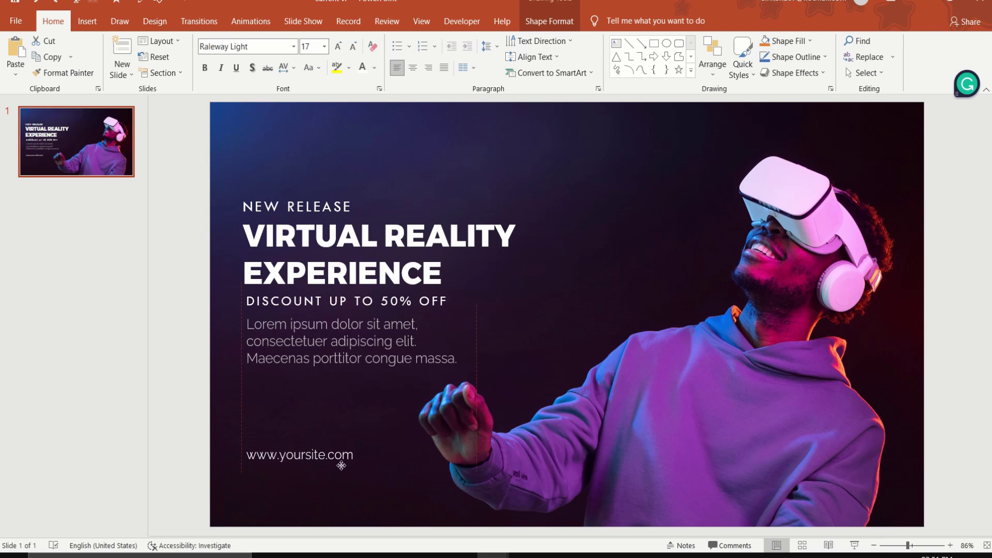
pyautogui.moveTo(473, 455); pyautogui.dragTo(365, 456)
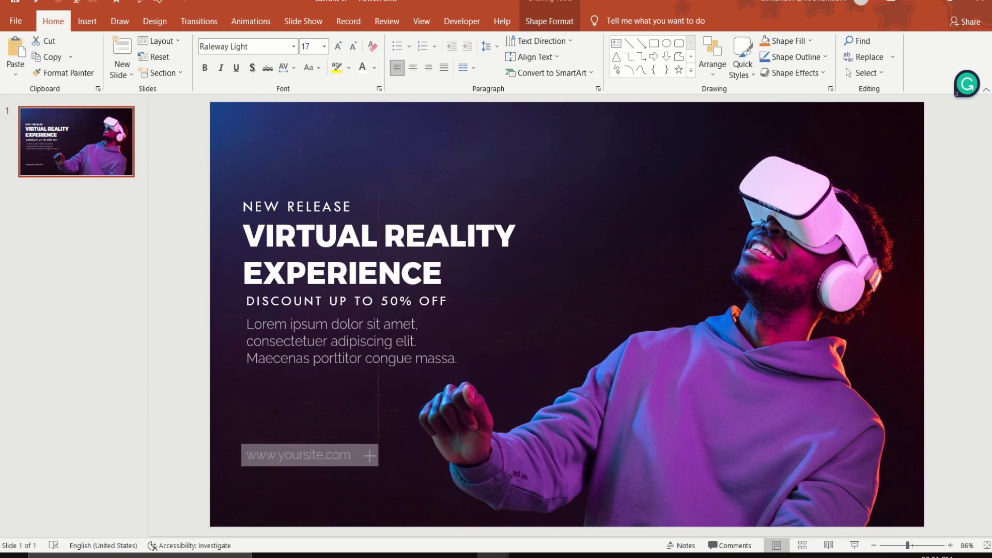
pyautogui.click(65, 284)
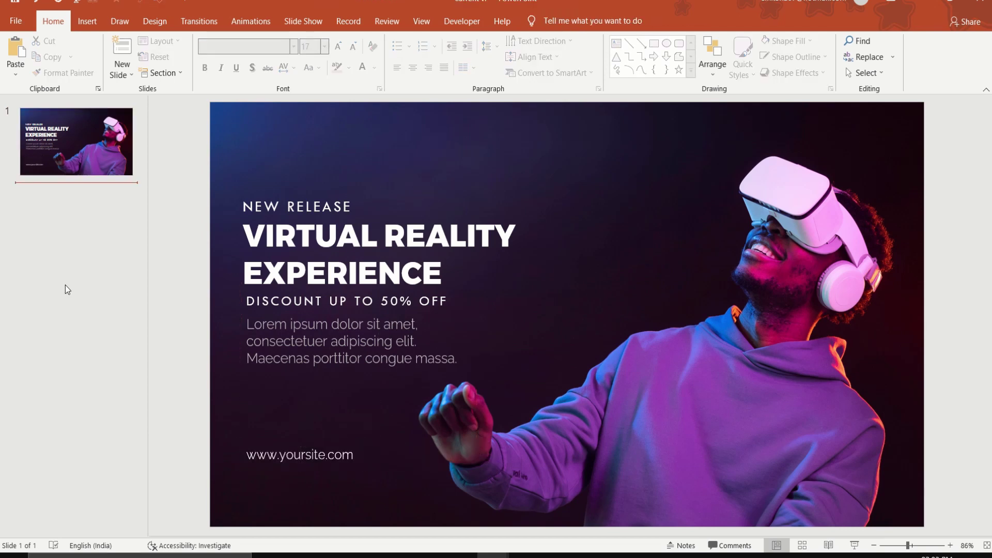
# Add a blank second slide and insert the icons image from this computer
pyautogui.click(125, 78)
pyautogui.click(137, 251)
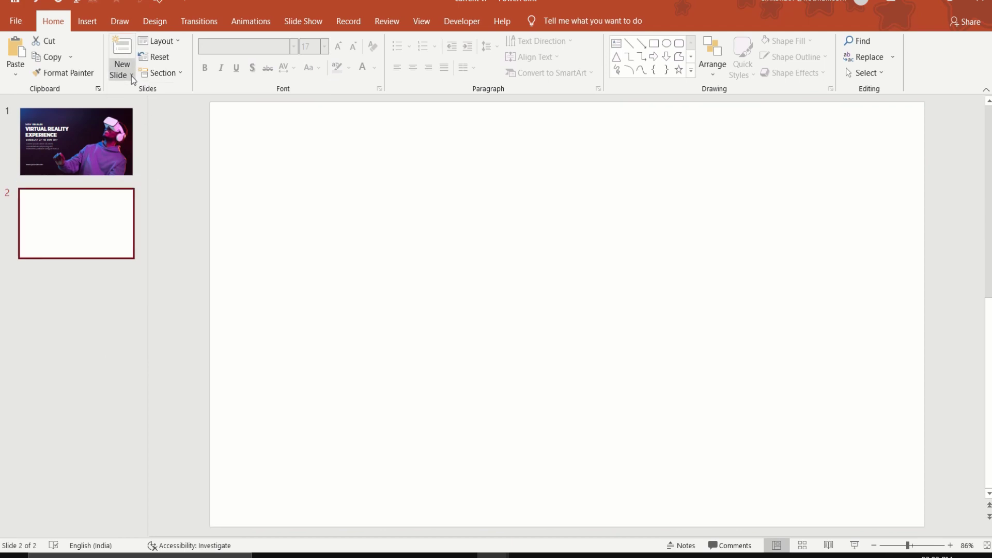
pyautogui.click(88, 24)
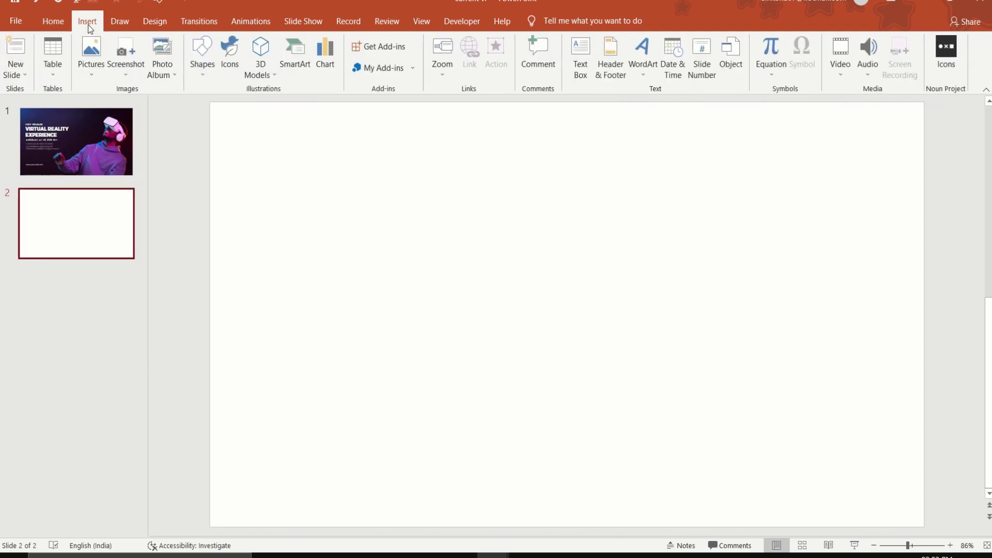
pyautogui.click(87, 80)
pyautogui.click(106, 106)
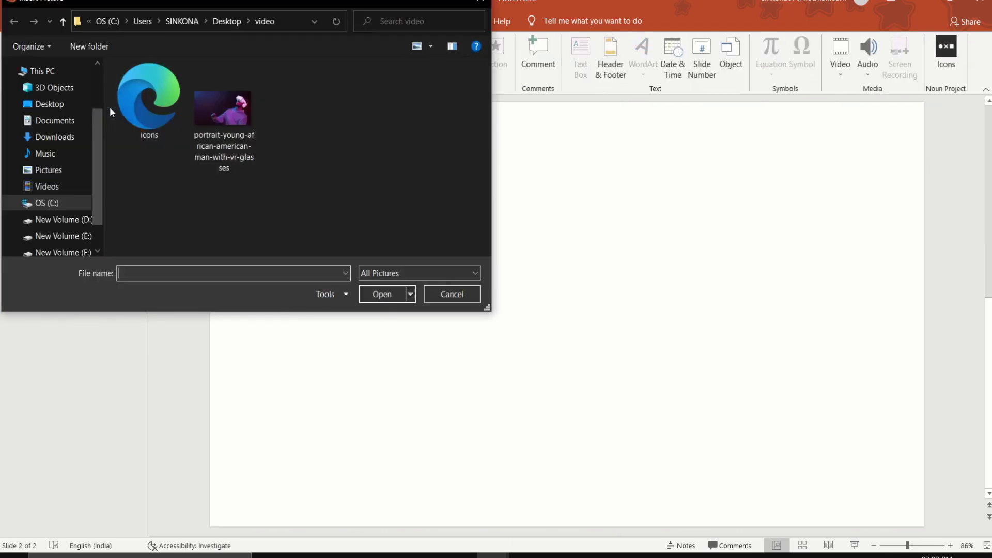
pyautogui.click(139, 111)
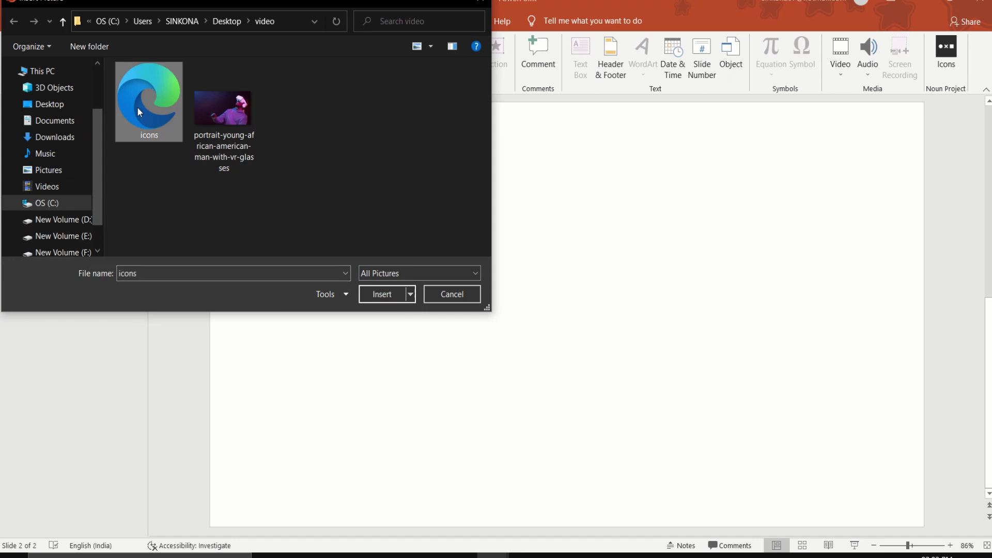
pyautogui.click(382, 294)
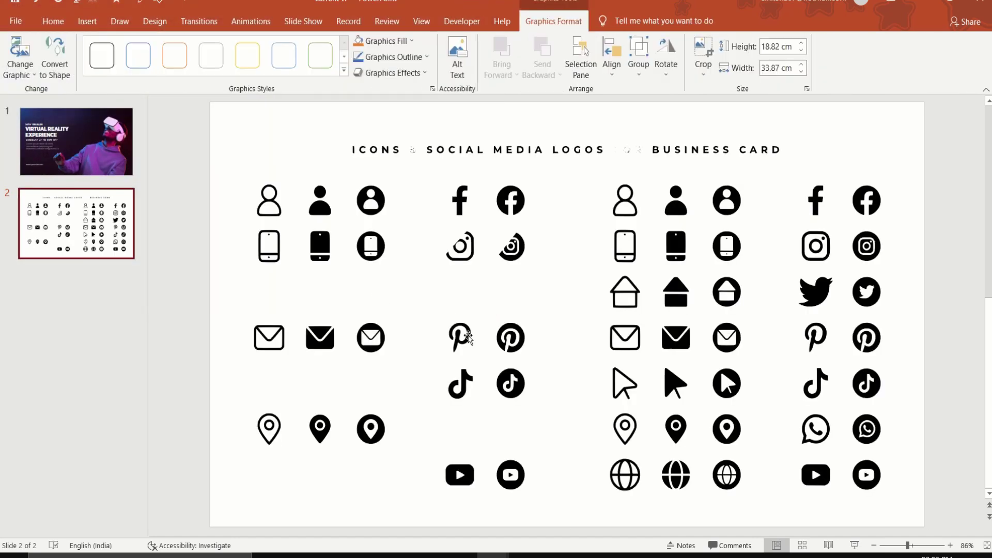
# Ungroup the icon sheet twice, converting it into separate editable shapes
pyautogui.rightClick(469, 338)
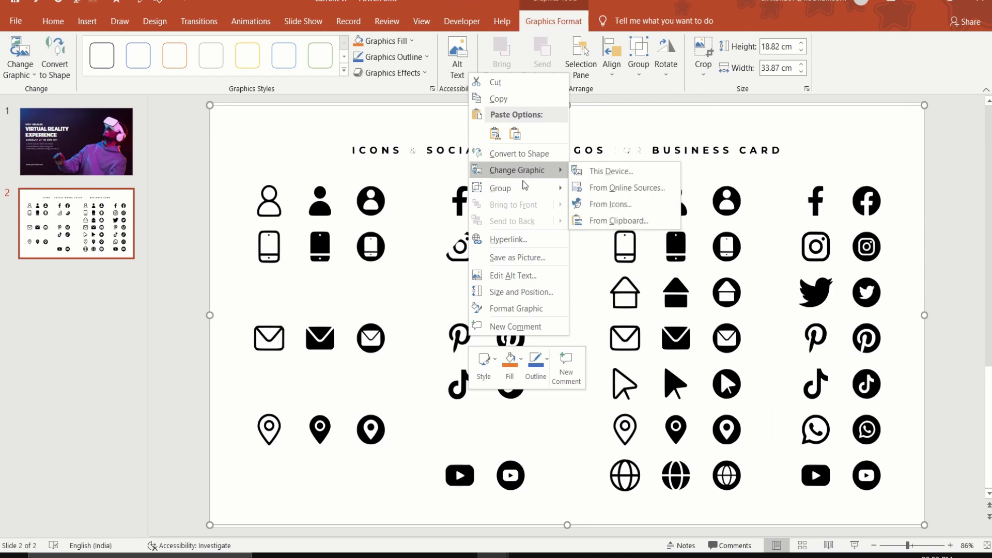
pyautogui.click(589, 221)
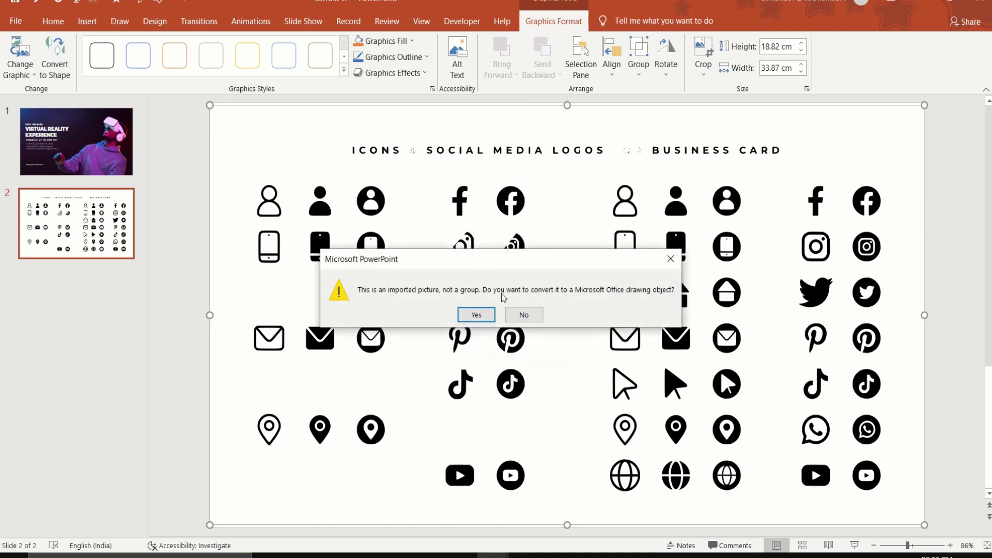
pyautogui.click(476, 315)
pyautogui.rightClick(469, 258)
pyautogui.moveTo(501, 337)
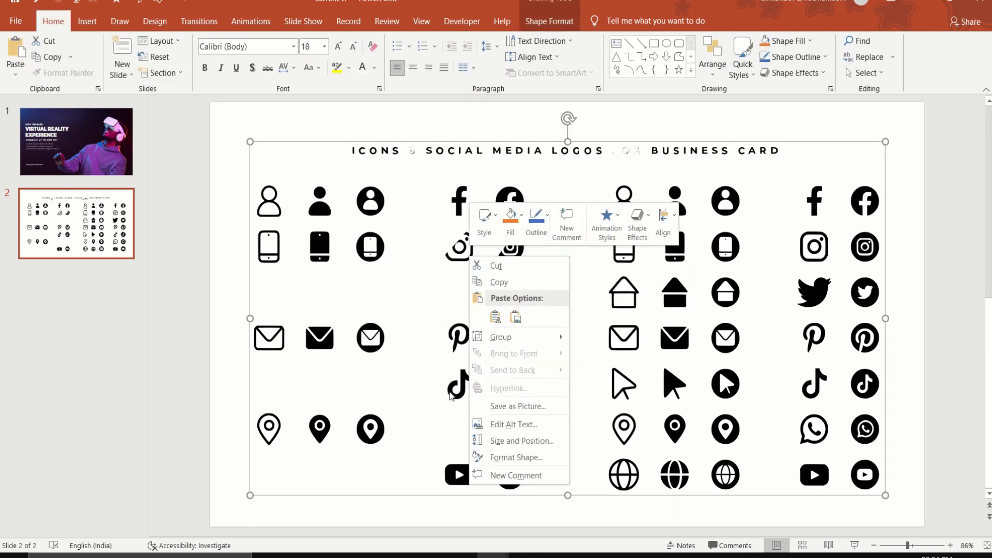
pyautogui.click(591, 377)
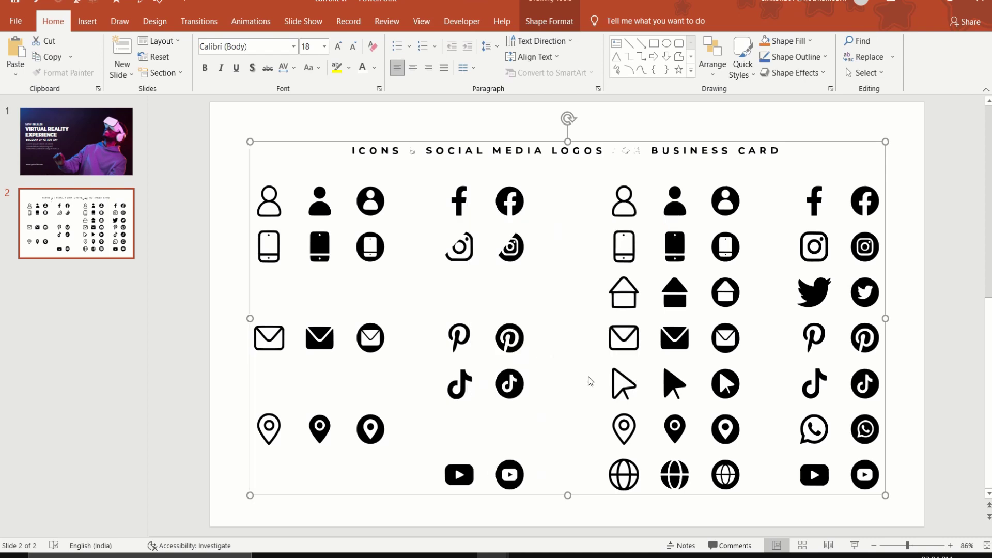
pyautogui.click(912, 329)
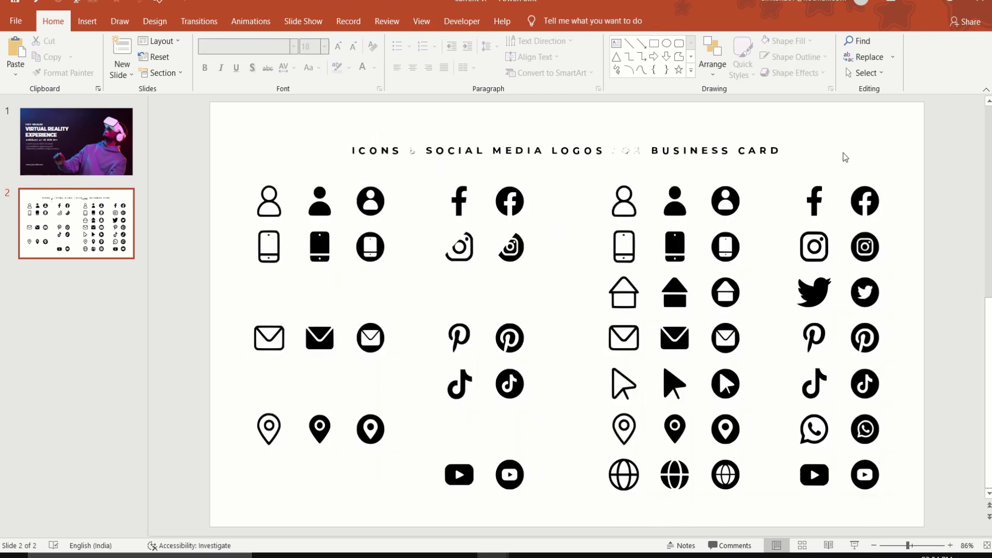
# Cut the circled Facebook, Instagram and Twitter icons and return to the VR slide
pyautogui.moveTo(843, 154); pyautogui.dragTo(918, 323)
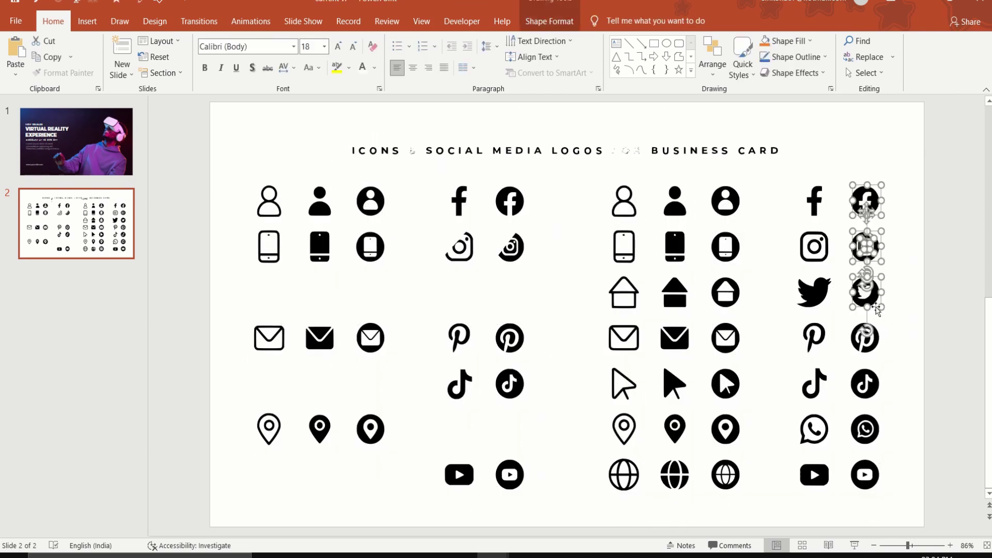
pyautogui.rightClick(877, 310)
pyautogui.click(903, 316)
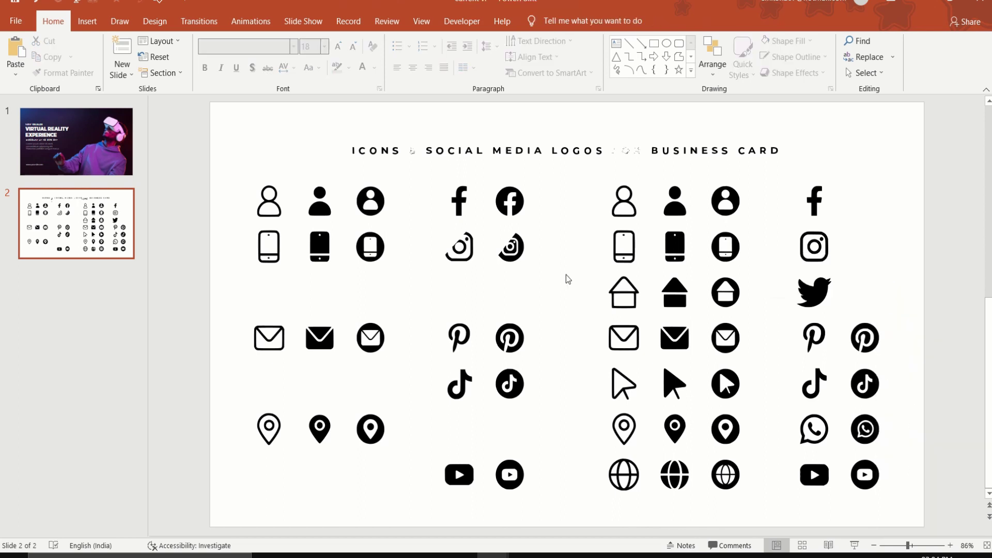
pyautogui.click(90, 128)
# Paste the three social icons onto the VR slide and fill them white
pyautogui.click(538, 133)
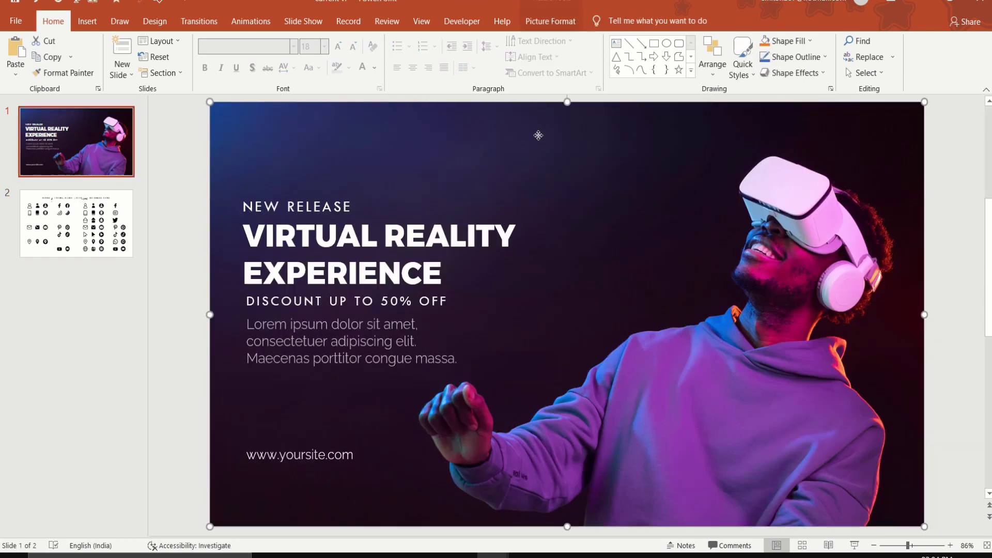
pyautogui.rightClick(538, 133)
pyautogui.click(559, 192)
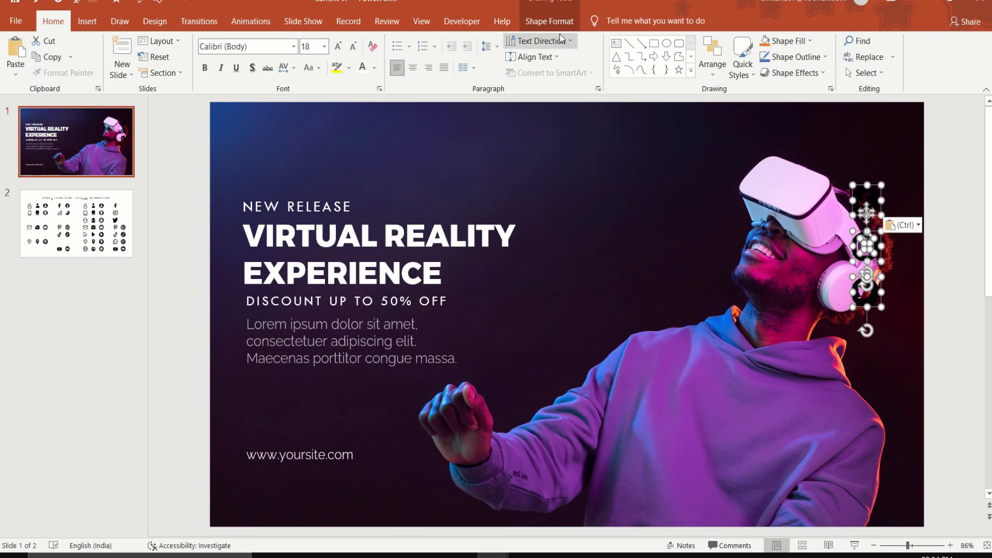
pyautogui.click(559, 23)
pyautogui.click(474, 41)
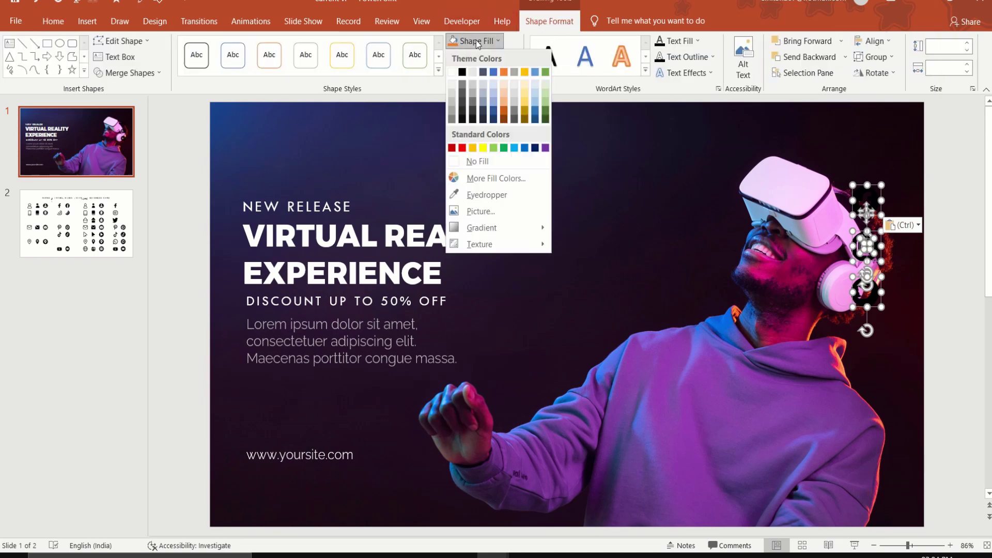
pyautogui.click(452, 72)
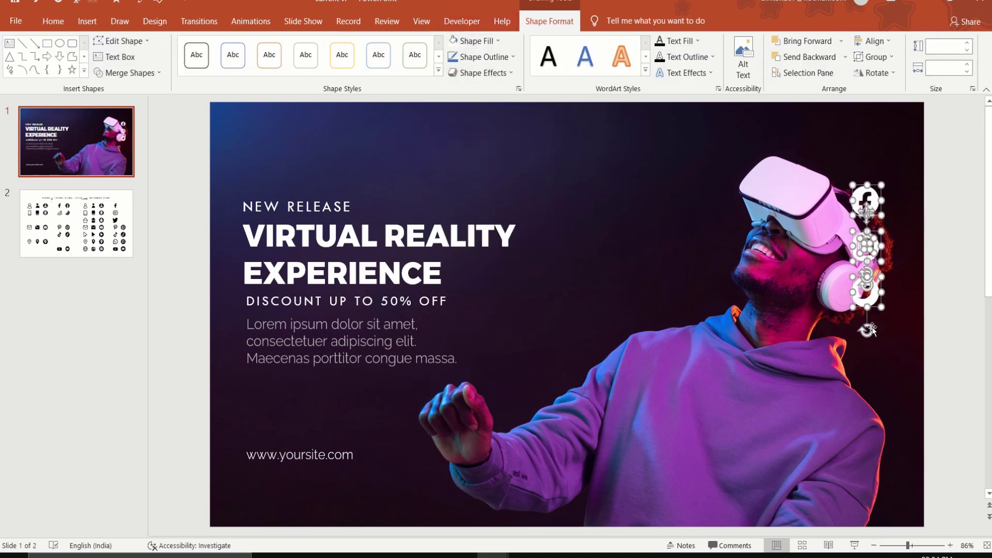
pyautogui.moveTo(876, 309); pyautogui.dragTo(580, 331)
pyautogui.click(591, 253)
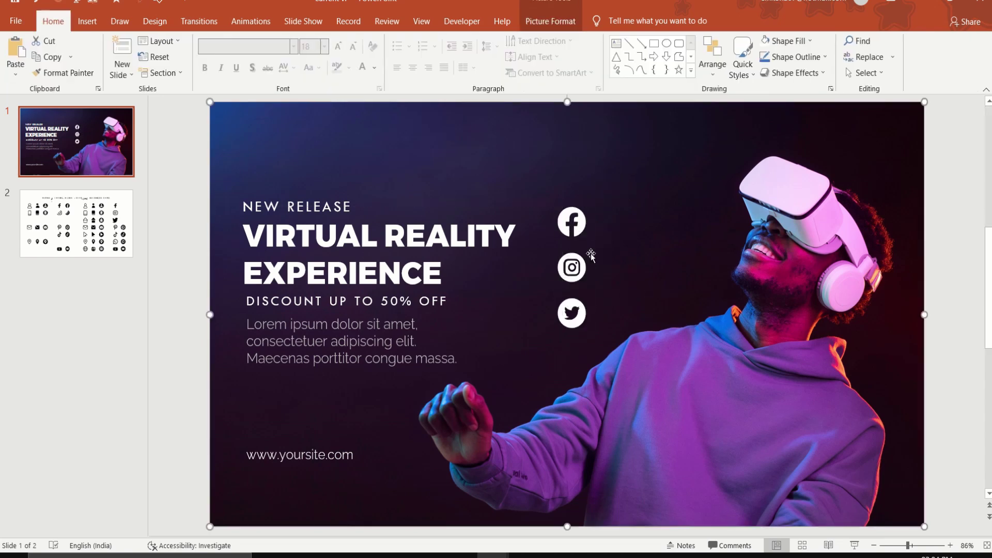
pyautogui.click(584, 222)
pyautogui.moveTo(589, 205)
pyautogui.mouseDown()
pyautogui.moveTo(262, 492)
pyautogui.moveTo(258, 475)
pyautogui.mouseUp()
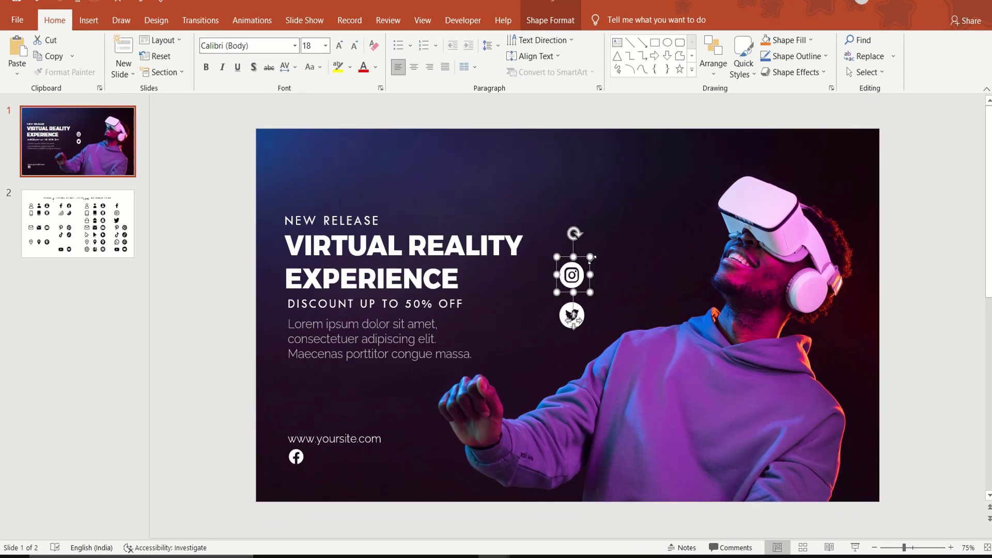
pyautogui.moveTo(590, 256); pyautogui.dragTo(579, 266)
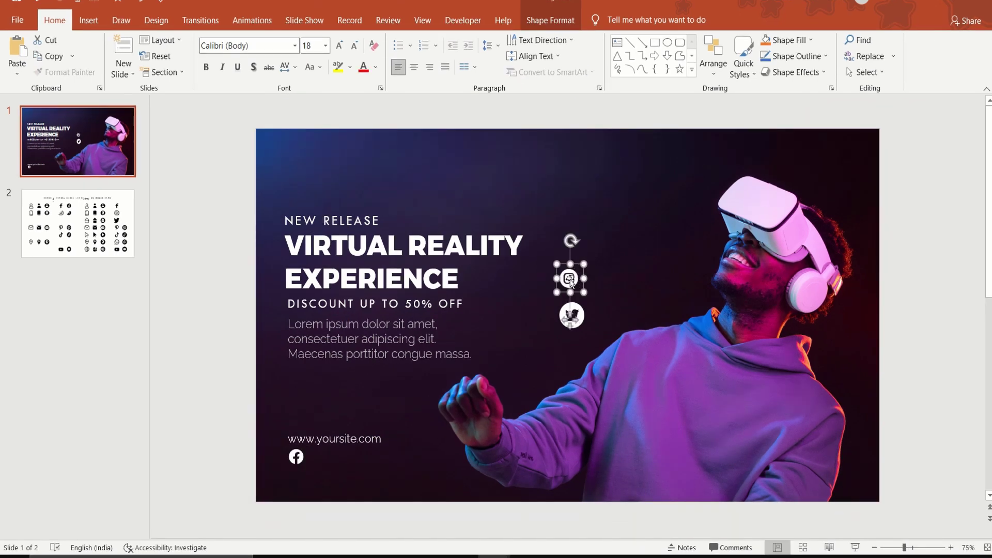
pyautogui.moveTo(572, 321); pyautogui.dragTo(323, 505)
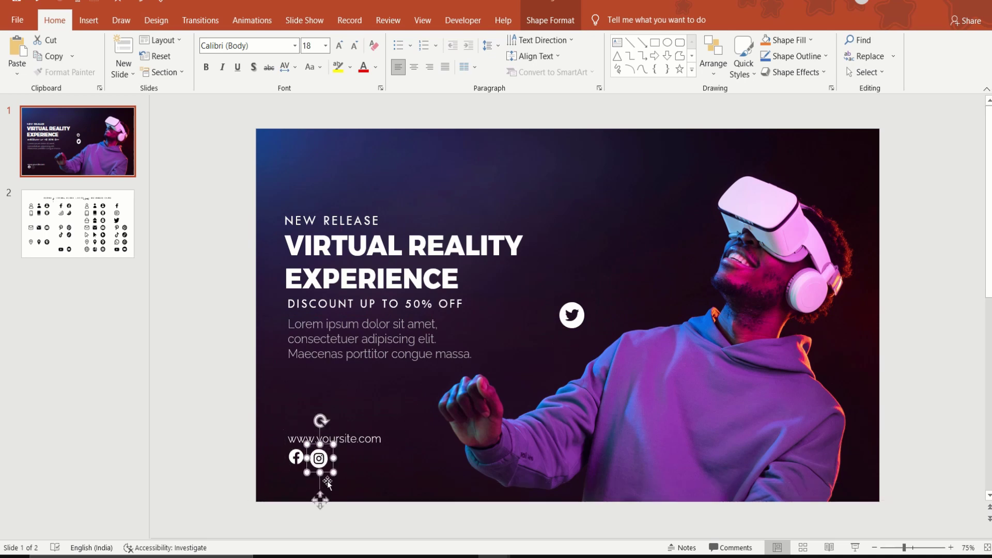
pyautogui.moveTo(329, 449); pyautogui.dragTo(328, 450)
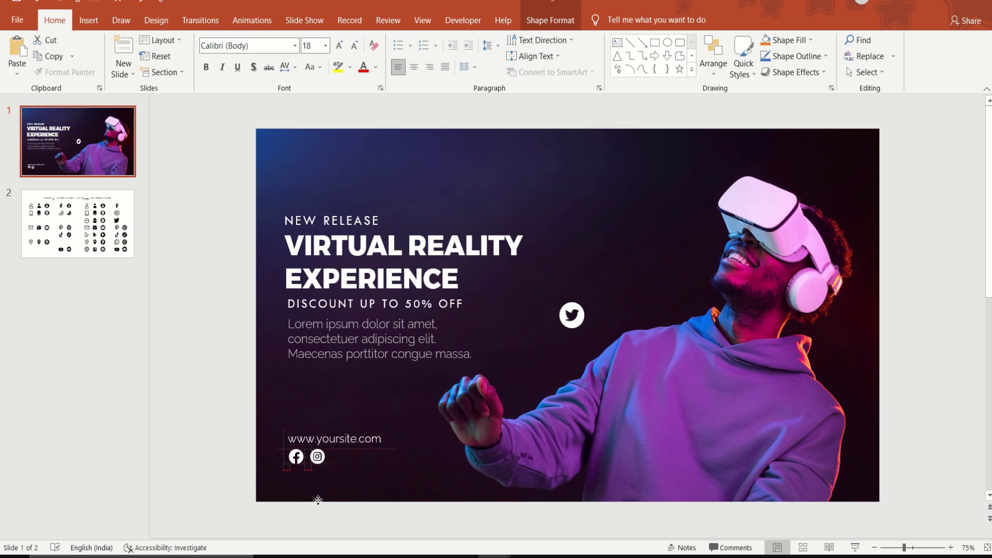
pyautogui.moveTo(318, 505); pyautogui.dragTo(319, 500)
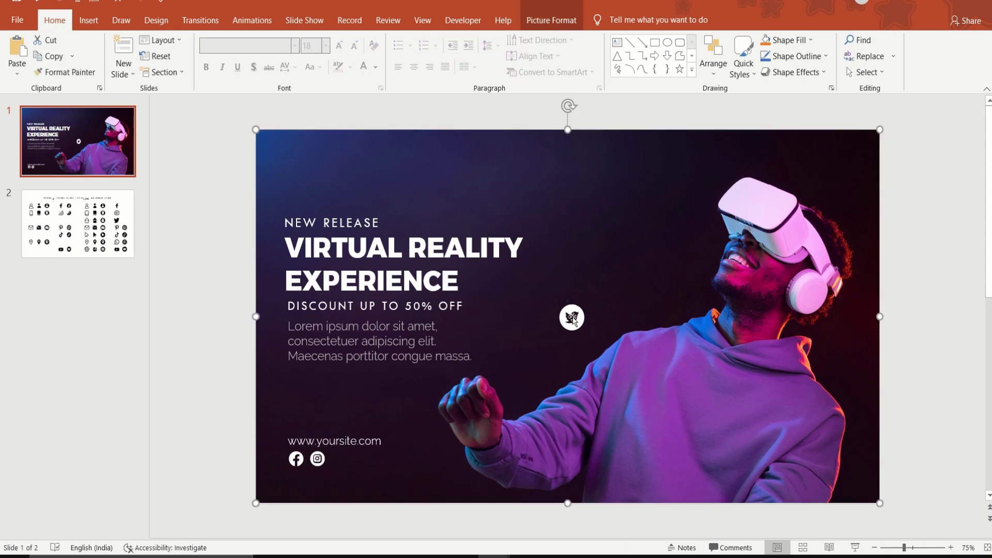
# Shrink the Twitter icon, place it beside Instagram, and go to the icon sheet slide
pyautogui.click(571, 316)
pyautogui.moveTo(587, 302); pyautogui.dragTo(578, 313)
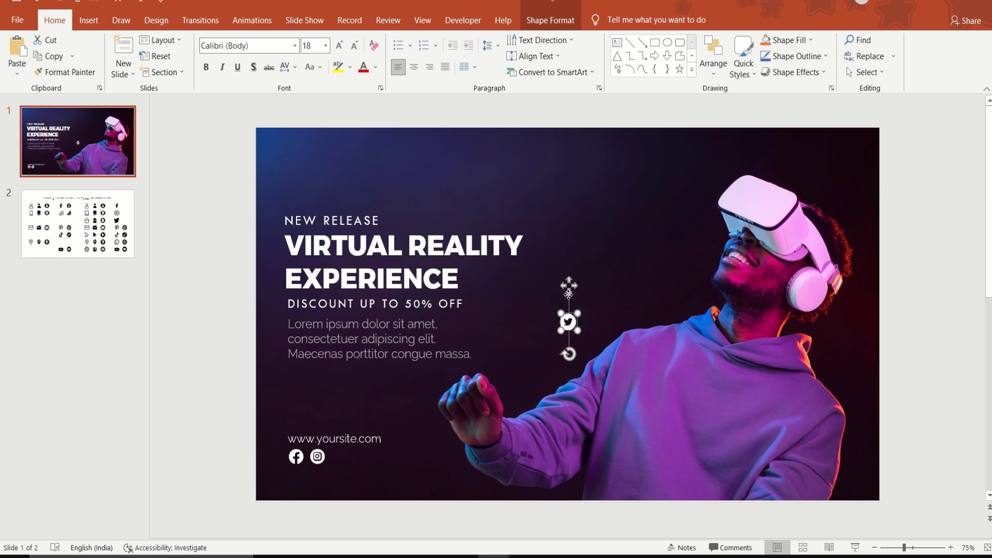
pyautogui.moveTo(568, 293); pyautogui.dragTo(341, 428)
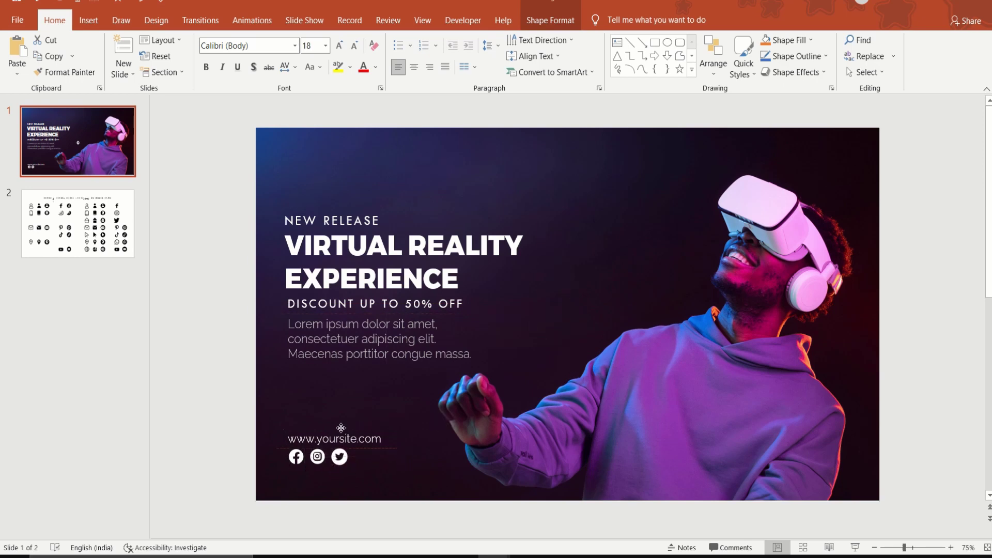
pyautogui.press('pagedown')
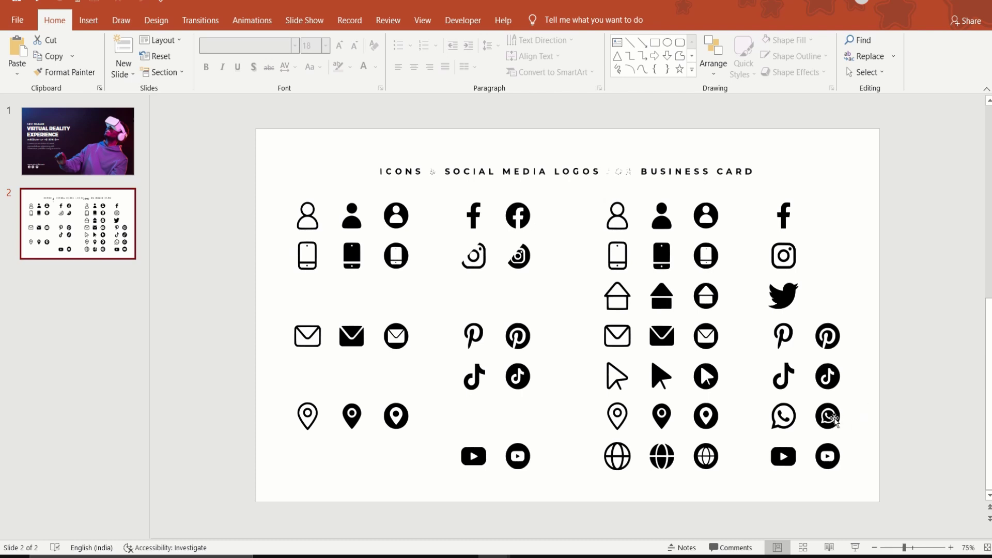
# Bring the circled WhatsApp icon onto the VR slide and fill it white
pyautogui.click(834, 420)
pyautogui.press('Escape')
pyautogui.click(78, 141)
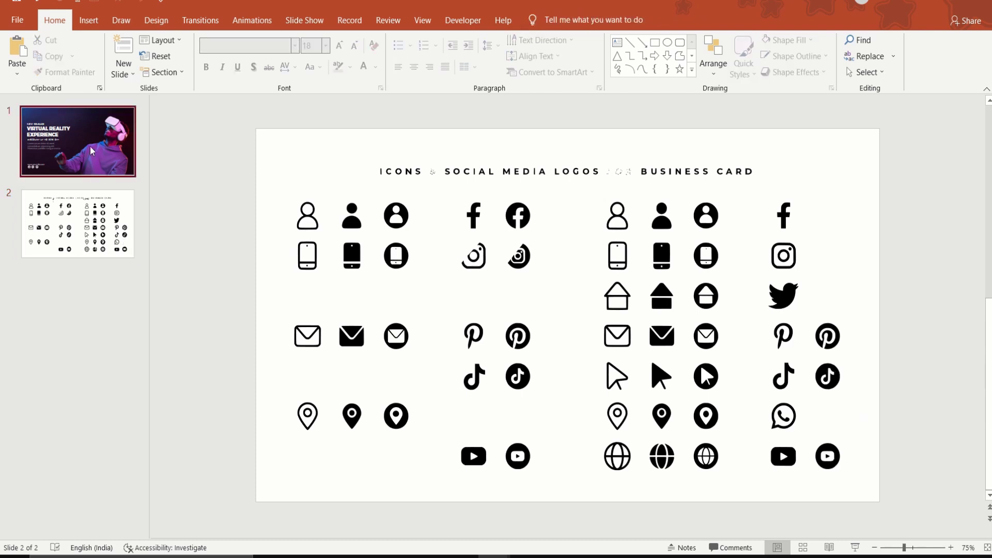
pyautogui.hotkey('ctrl', 'v')
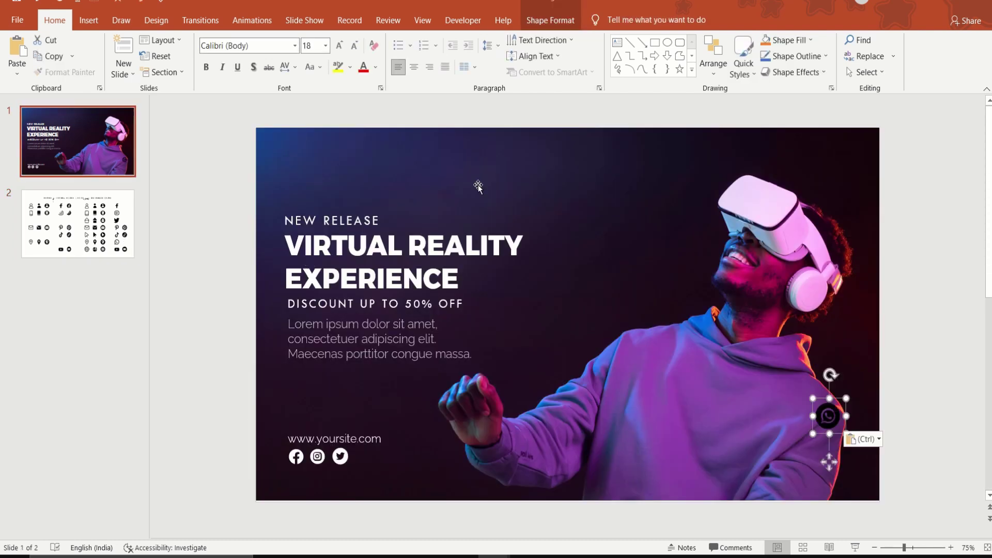
pyautogui.click(551, 23)
pyautogui.click(473, 40)
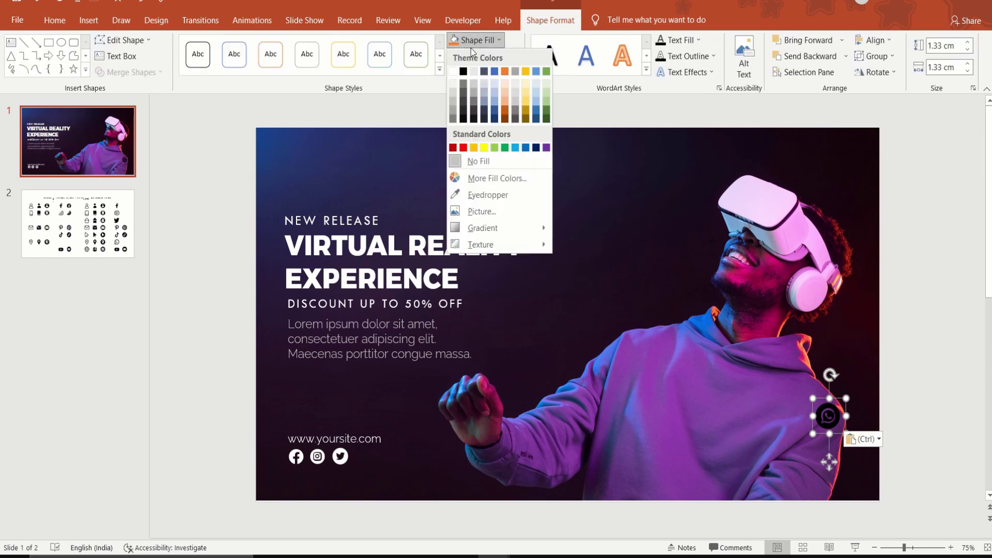
pyautogui.click(454, 72)
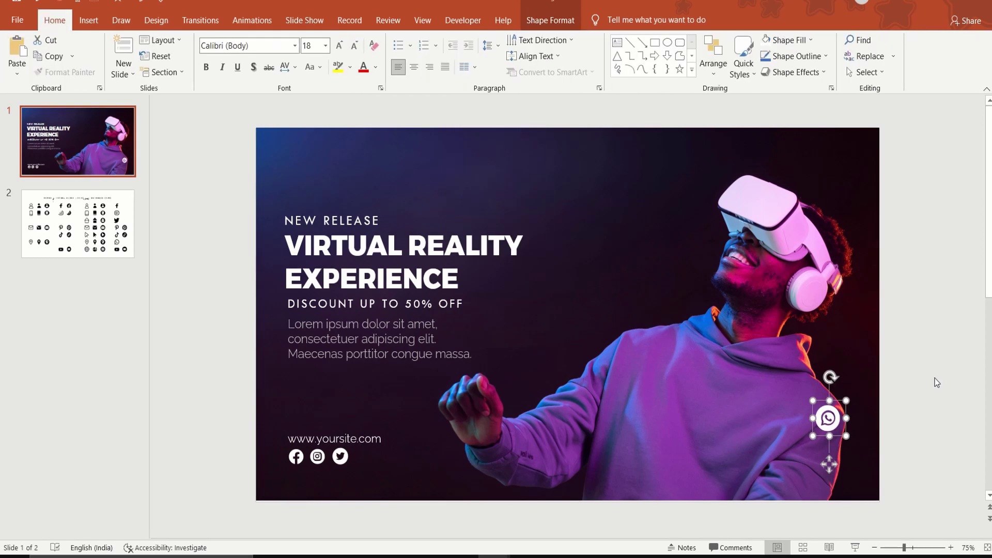
# Position the WhatsApp icon beside Twitter at the end of the social icon row
pyautogui.moveTo(837, 411); pyautogui.dragTo(836, 414)
pyautogui.moveTo(826, 469); pyautogui.dragTo(364, 499)
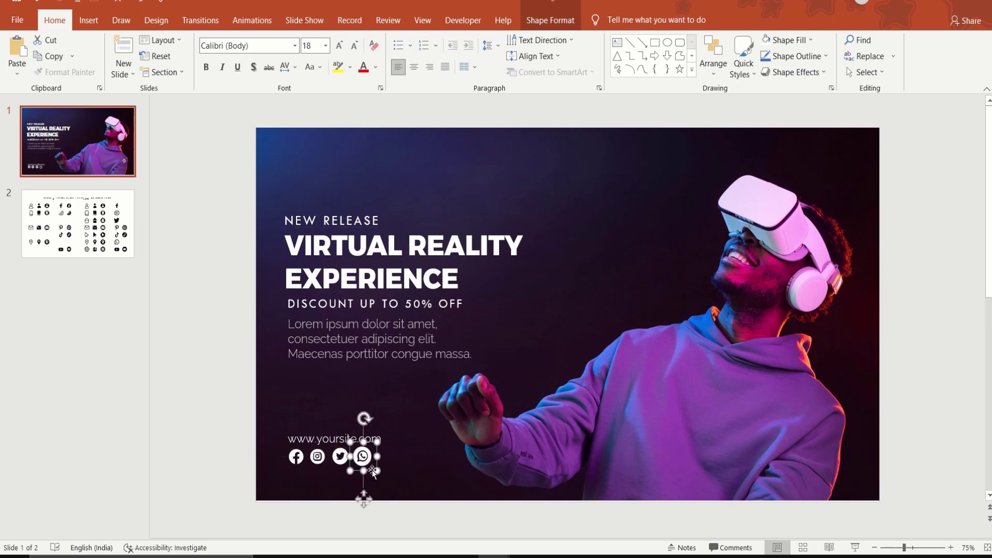
pyautogui.moveTo(365, 454)
pyautogui.mouseDown()
pyautogui.moveTo(372, 446)
pyautogui.moveTo(364, 460)
pyautogui.mouseUp()
pyautogui.click(365, 461)
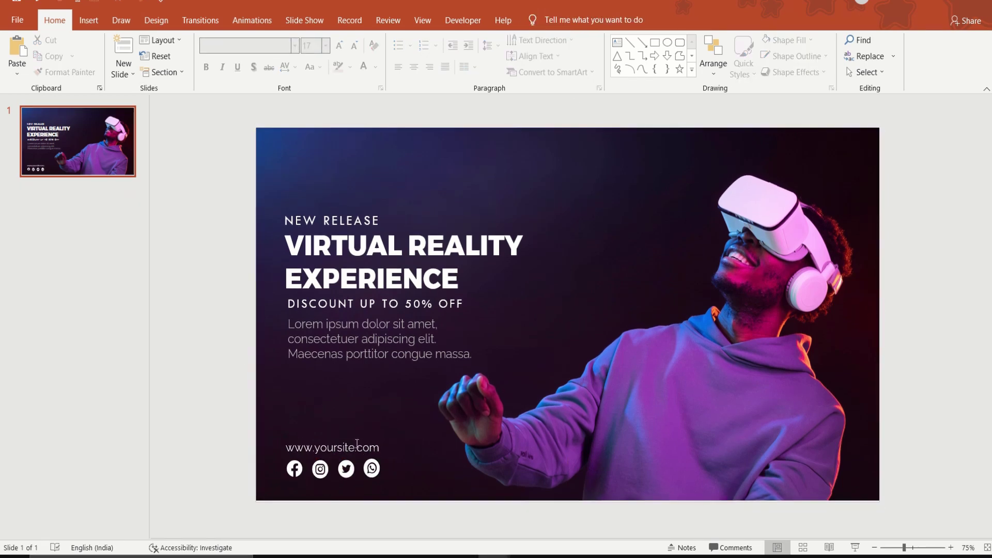
pyautogui.click(357, 444)
# Move the website text box to the top right and change it to 'Home' in Berlin Sans FB 16
pyautogui.moveTo(354, 436)
pyautogui.mouseDown()
pyautogui.moveTo(375, 450)
pyautogui.moveTo(703, 153)
pyautogui.mouseUp()
pyautogui.click(704, 152)
pyautogui.press('BackSpace')
pyautogui.press('BackSpace')
pyautogui.press('BackSpace')
pyautogui.press('BackSpace')
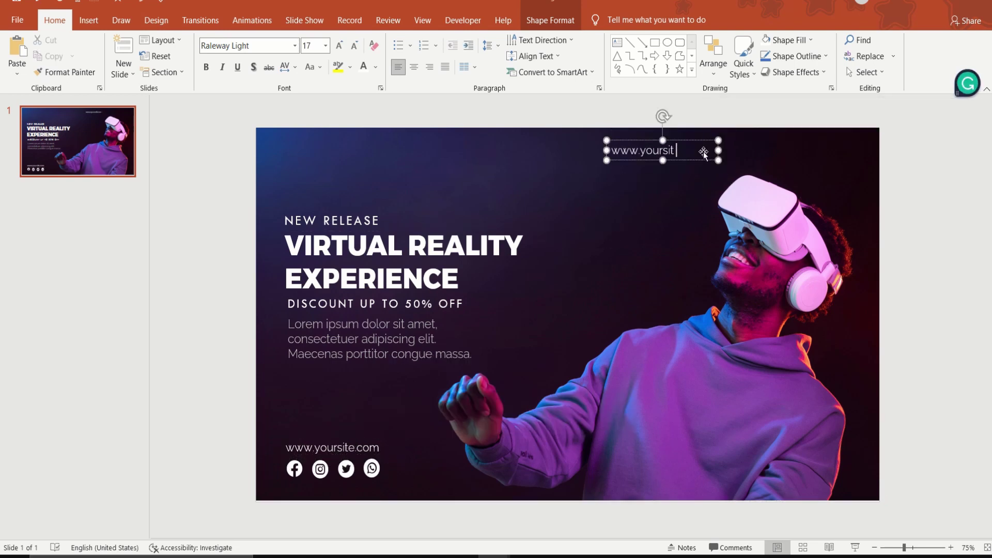
pyautogui.press('BackSpace')
pyautogui.press('BackSpace')
pyautogui.press('BackSpace')
pyautogui.write('Home')
pyautogui.moveTo(675, 150); pyautogui.dragTo(611, 150)
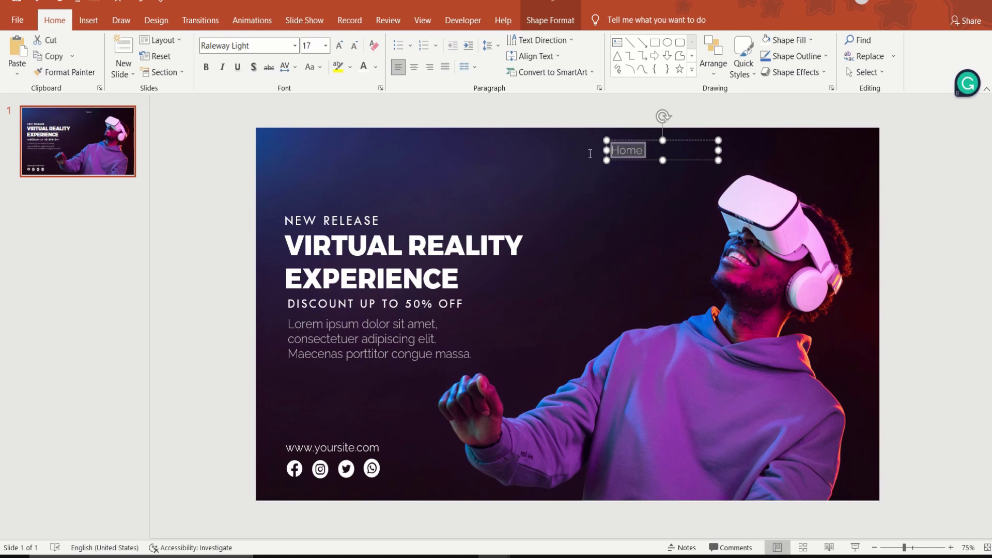
pyautogui.click(272, 47)
pyautogui.write('Berlin Sans FB')
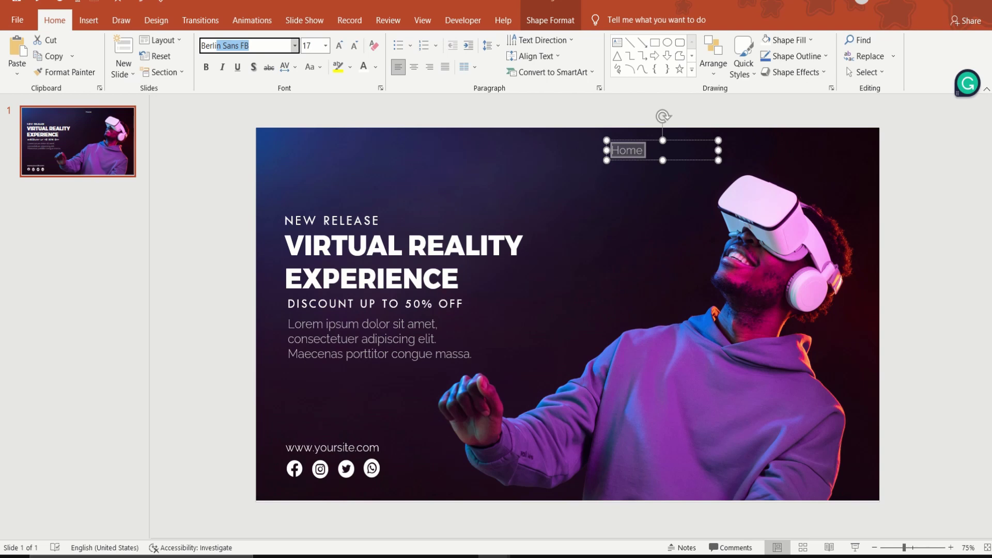
pyautogui.press('Return')
pyautogui.click(316, 47)
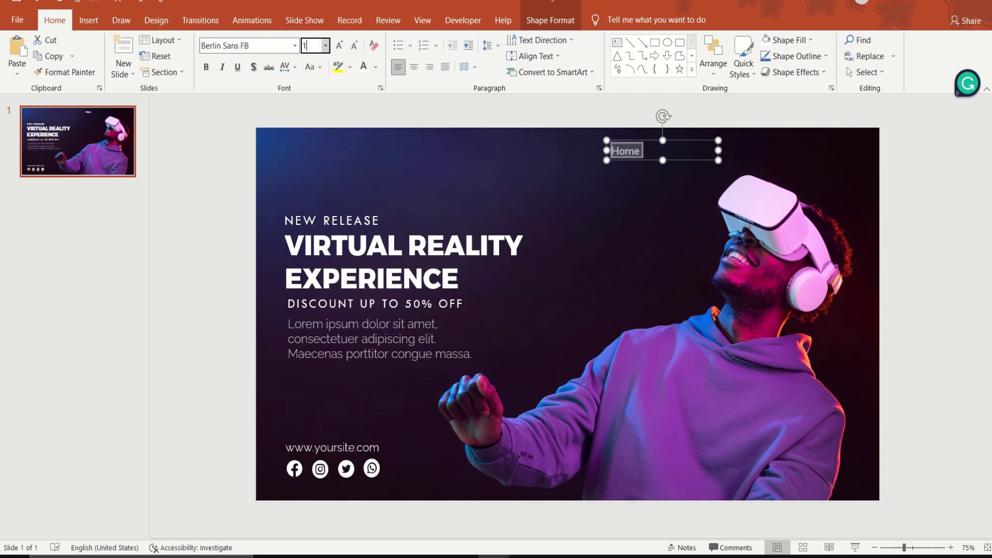
pyautogui.write('6')
pyautogui.press('Return')
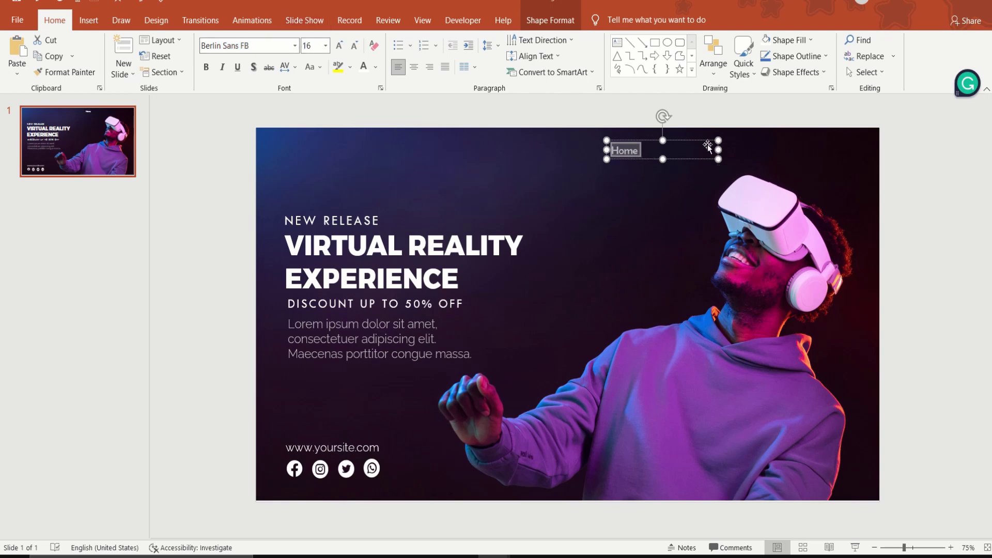
pyautogui.moveTo(718, 149)
pyautogui.mouseDown()
pyautogui.moveTo(641, 147)
pyautogui.moveTo(677, 162)
pyautogui.mouseUp()
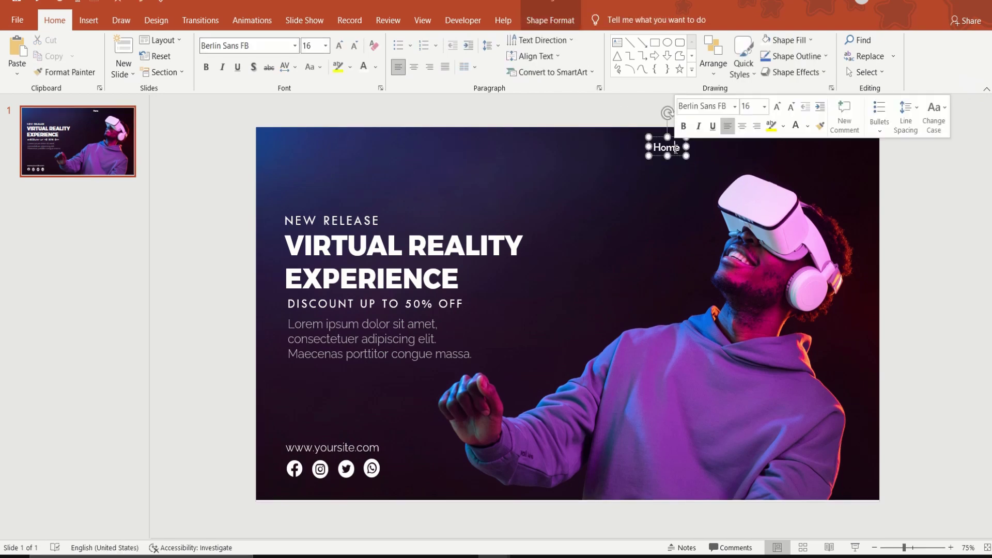
# Duplicate the Home box into About, Contact and FAQ menu items to its right
pyautogui.hotkey('ctrl', 'd')
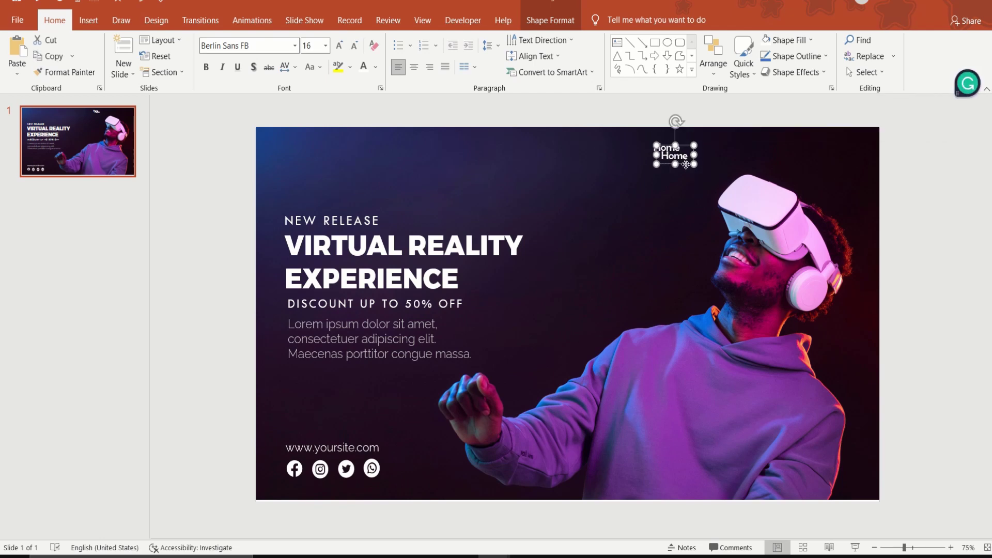
pyautogui.moveTo(686, 165); pyautogui.dragTo(722, 160)
pyautogui.click(721, 147)
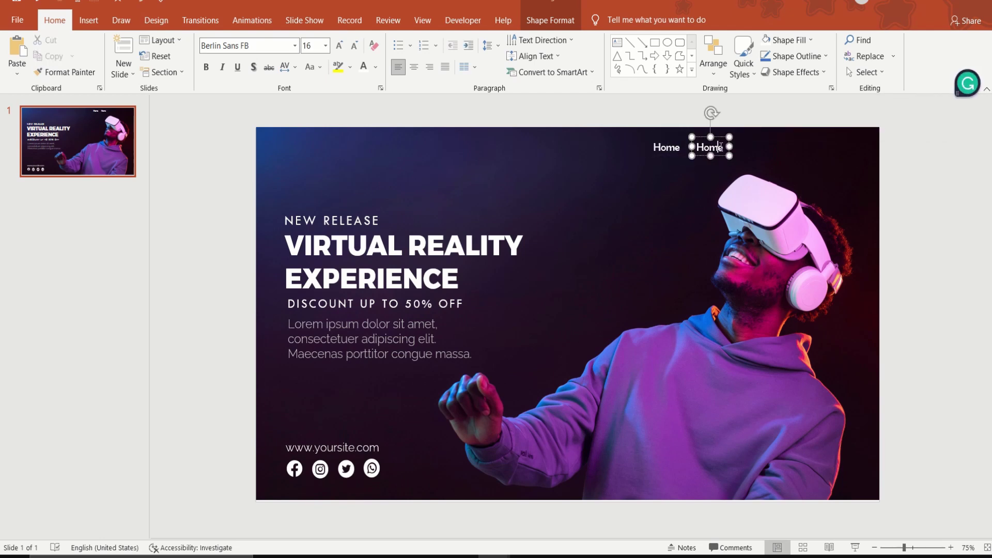
pyautogui.press('BackSpace')
pyautogui.press('BackSpace')
pyautogui.press('BackSpace')
pyautogui.write('A')
pyautogui.keyDown('ctrl'); pyautogui.moveTo(722, 155); pyautogui.dragTo(765, 155); pyautogui.keyUp('ctrl')
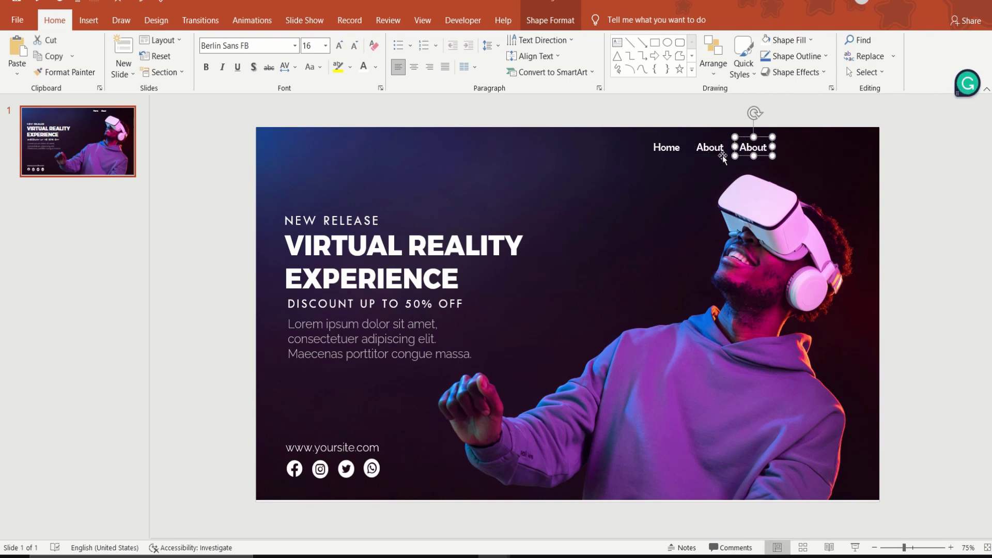
pyautogui.doubleClick(768, 150)
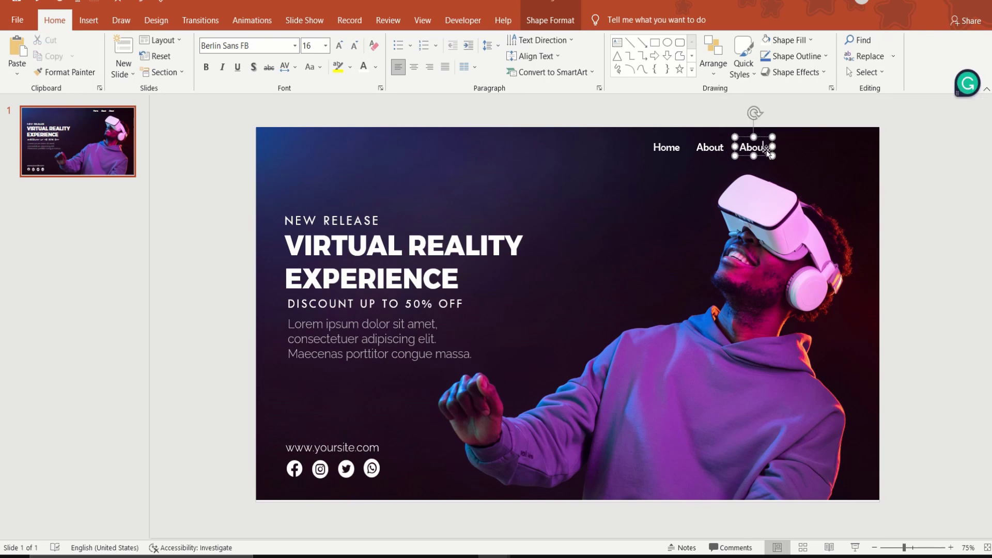
pyautogui.write('Contact')
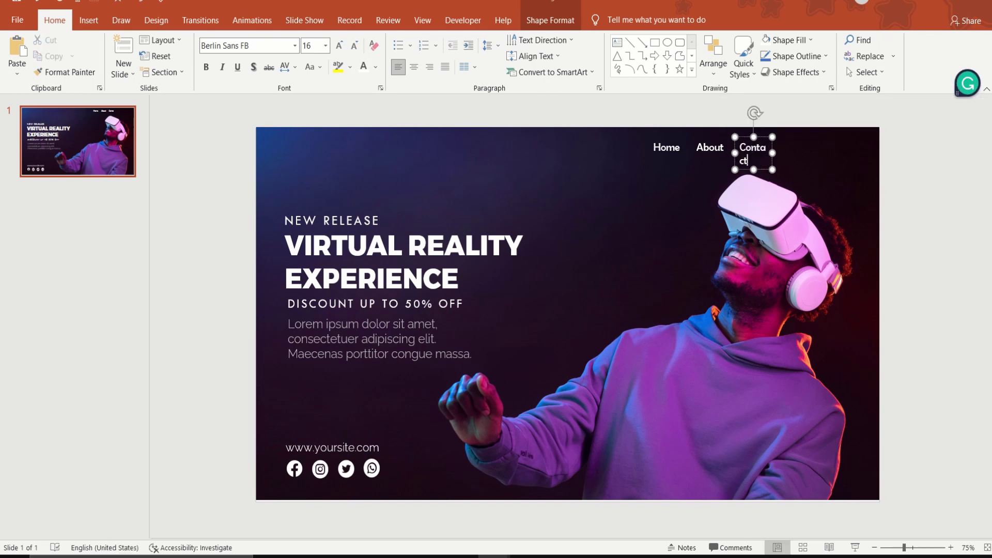
pyautogui.moveTo(772, 154); pyautogui.dragTo(816, 156)
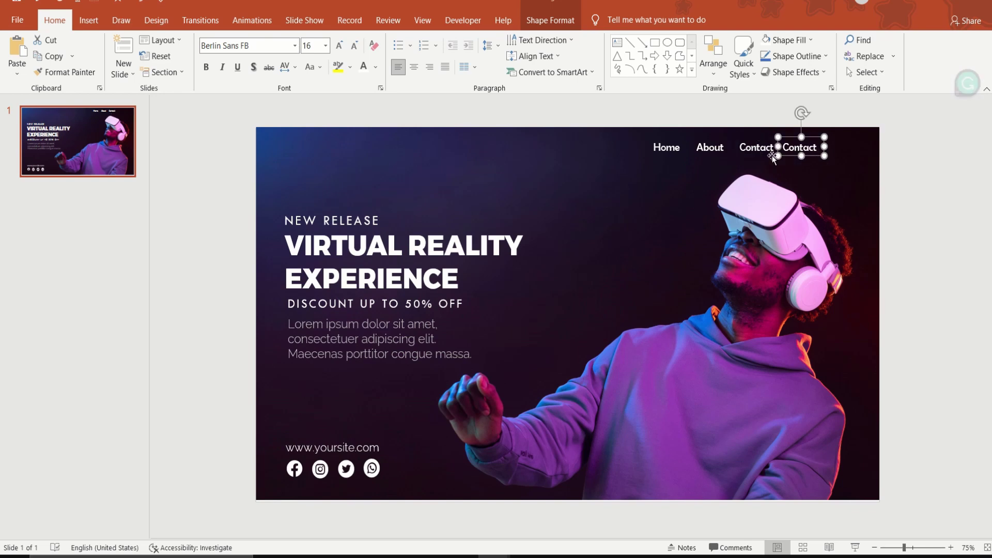
pyautogui.click(816, 149)
pyautogui.press('BackSpace')
pyautogui.press('BackSpace')
pyautogui.press('BackSpace')
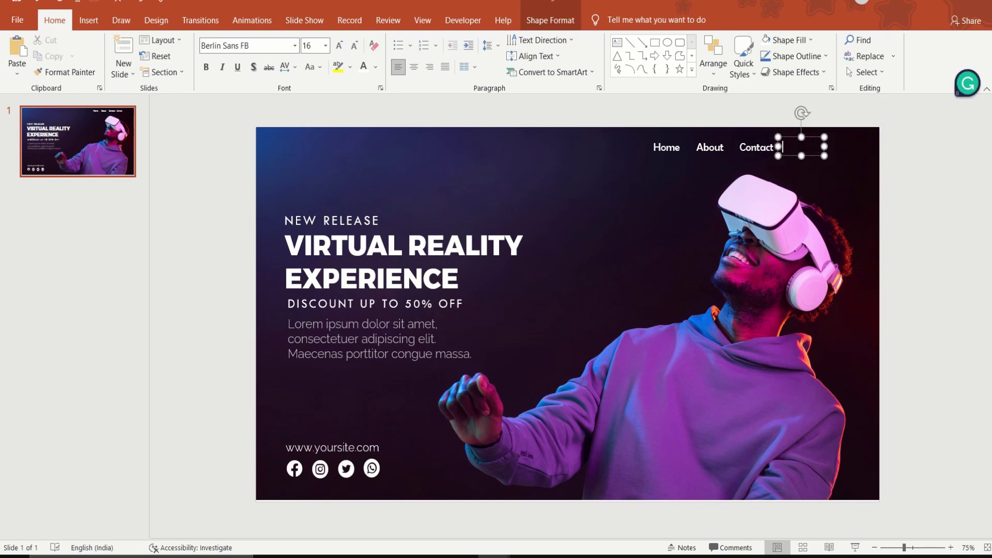
pyautogui.write('FAQ')
# Even out the spacing between the About, Contact and FAQ menu items
pyautogui.click(910, 182)
pyautogui.click(810, 161)
pyautogui.click(812, 156)
pyautogui.moveTo(813, 156); pyautogui.dragTo(834, 156)
pyautogui.click(770, 156)
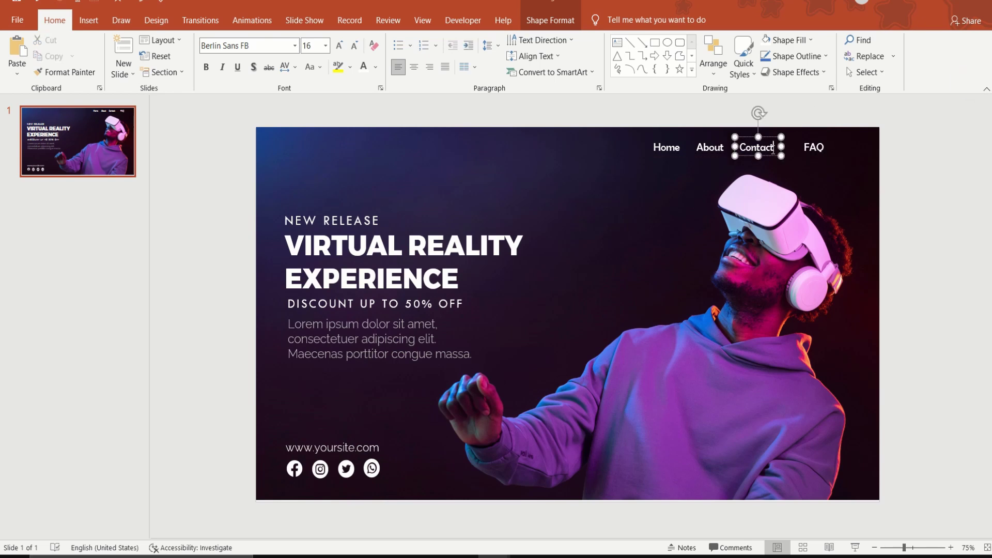
pyautogui.moveTo(770, 155); pyautogui.dragTo(725, 158)
pyautogui.click(721, 157)
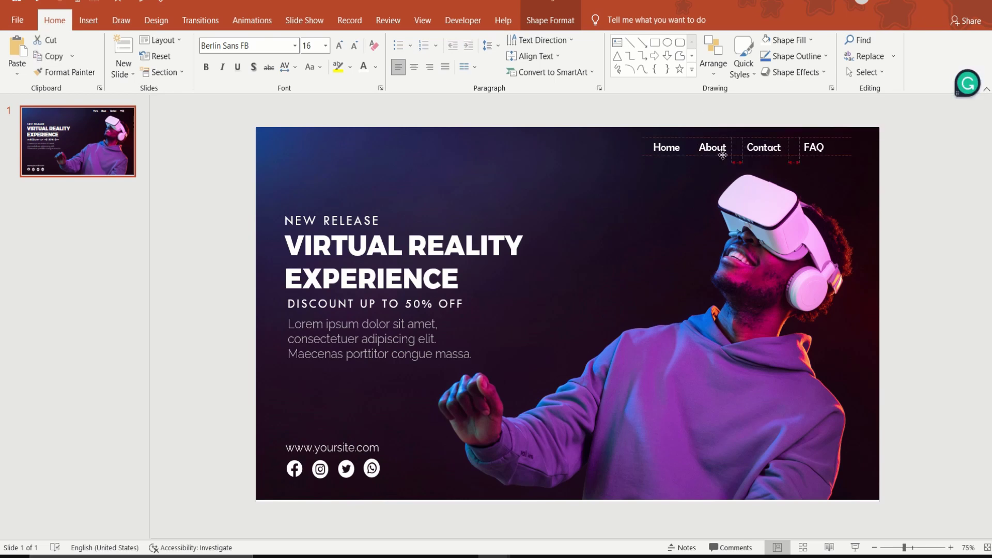
pyautogui.click(975, 231)
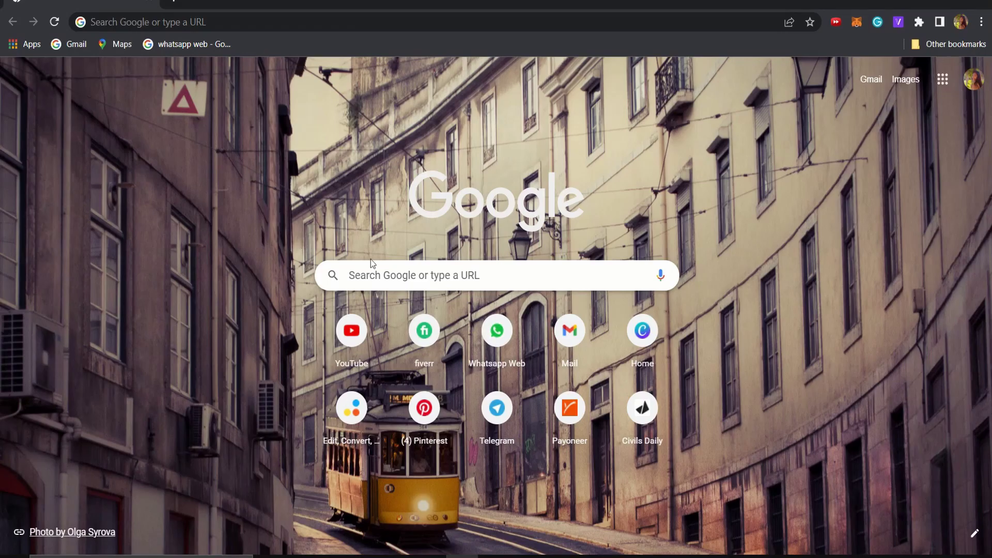
# Search the web for freepik and open the Freepik website
pyautogui.click(383, 270)
pyautogui.write('free')
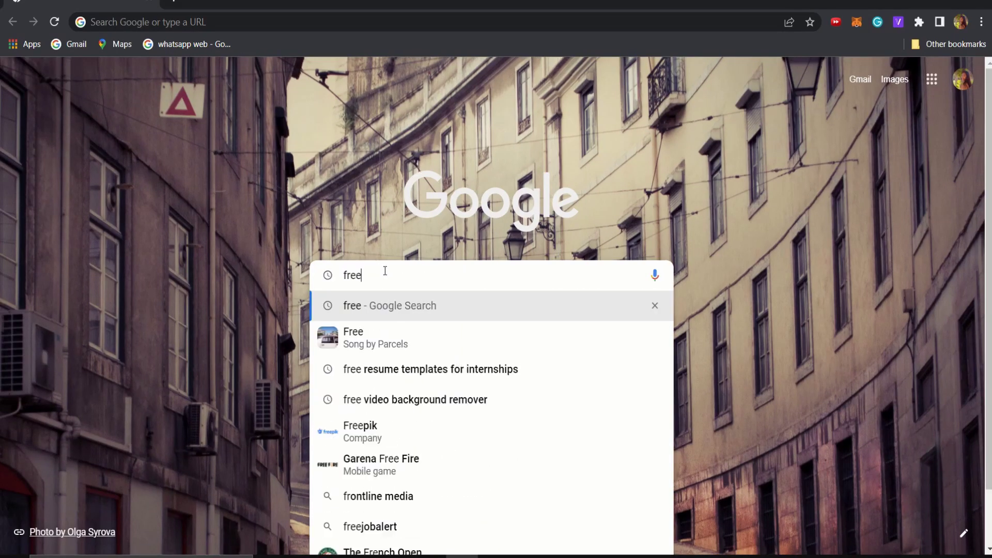
pyautogui.write('pik')
pyautogui.press('Return')
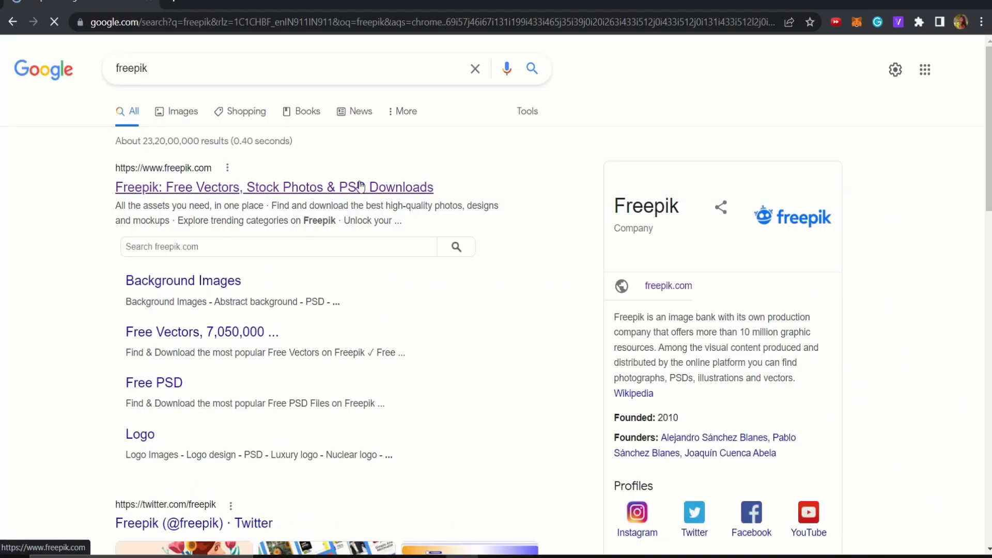
pyautogui.click(360, 187)
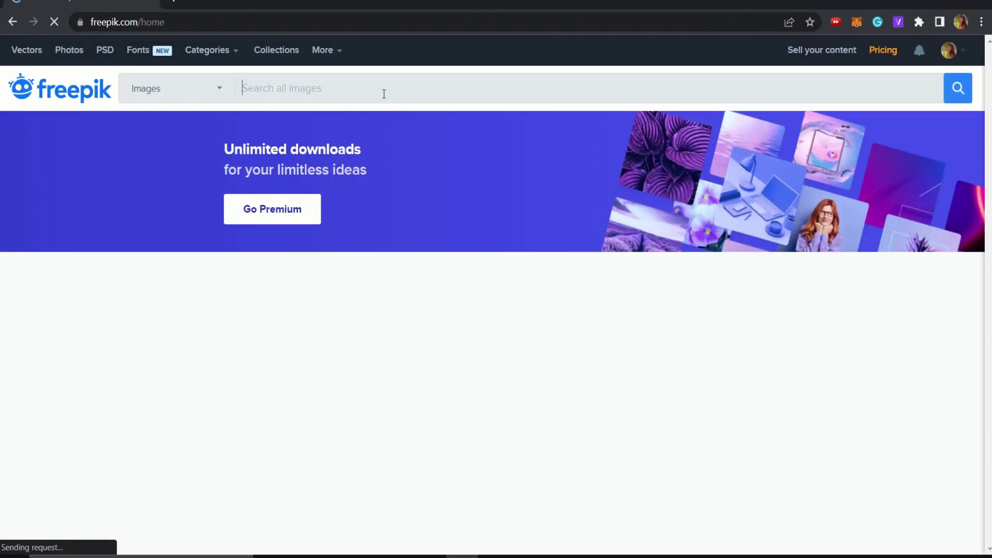
# Search Freepik for 'tech logo' and open the gradient electronics logo collection
pyautogui.write('tech logo')
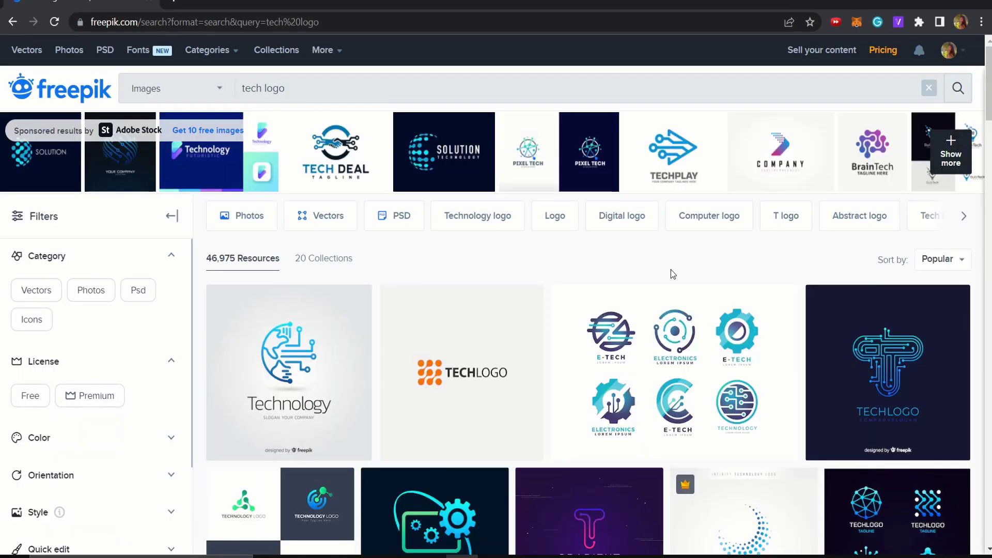
pyautogui.scroll(-5, 671, 274)
pyautogui.scroll(-5, 693, 275)
pyautogui.scroll(-5, 723, 277)
pyautogui.moveTo(669, 216)
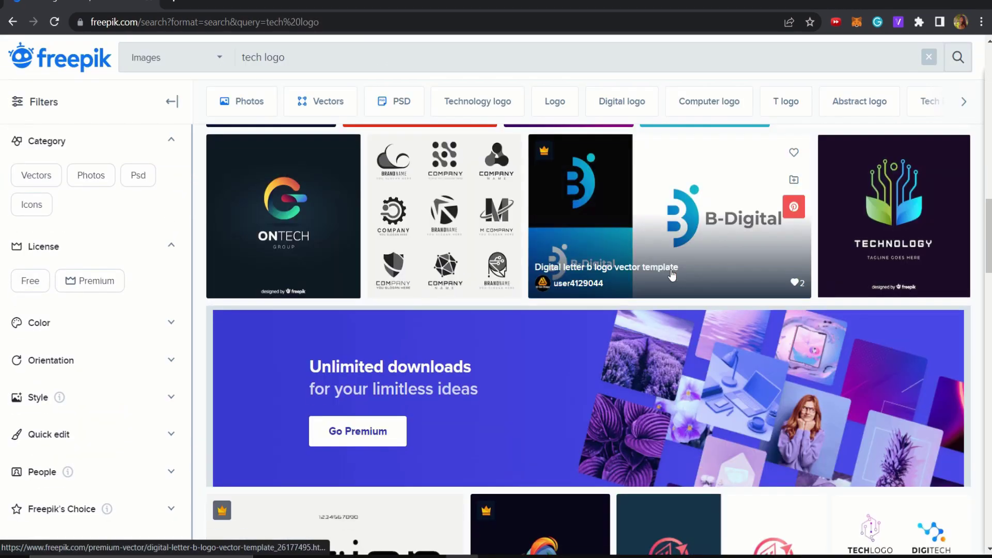
pyautogui.scroll(-5, 752, 279)
pyautogui.click(879, 261)
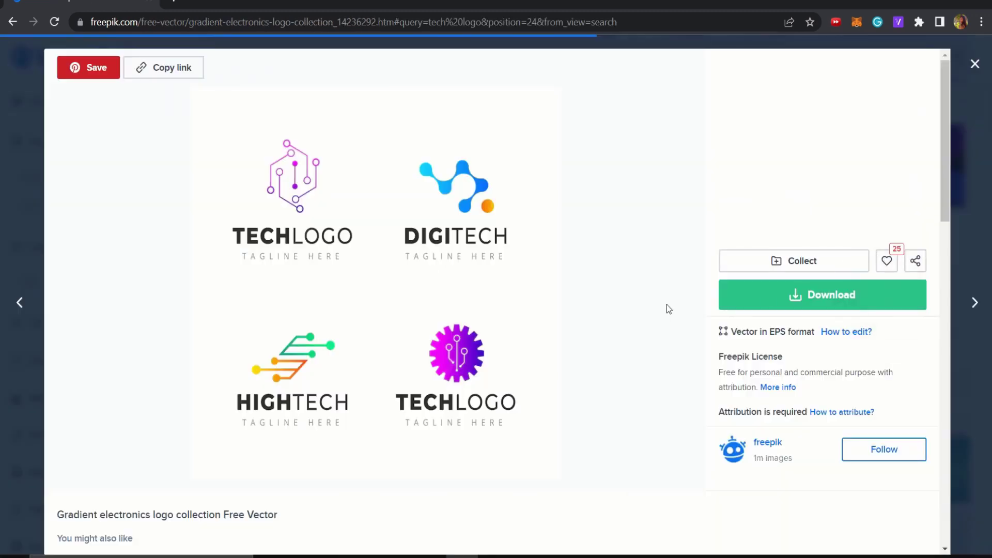
# Free-download the logo collection with attribution and open the downloaded zip
pyautogui.click(799, 296)
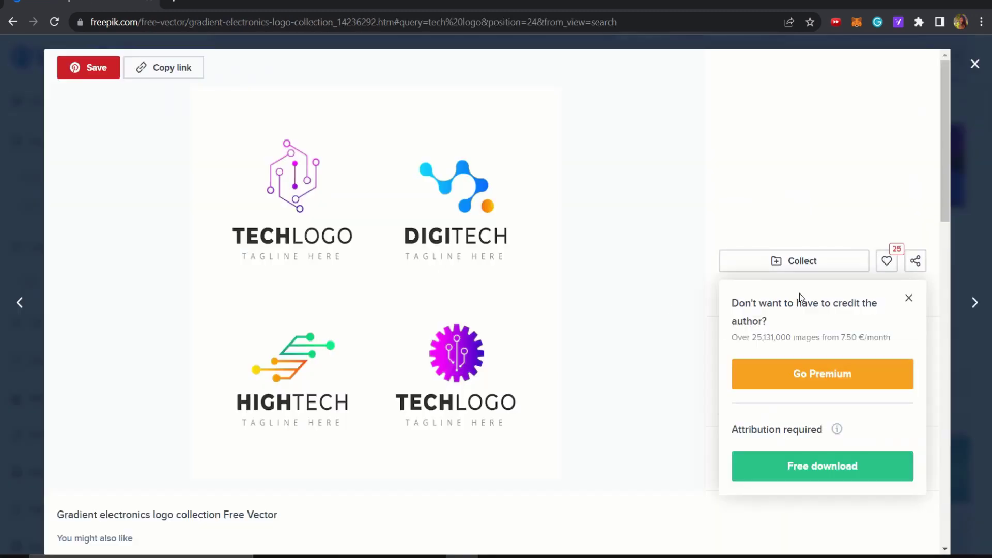
pyautogui.click(835, 470)
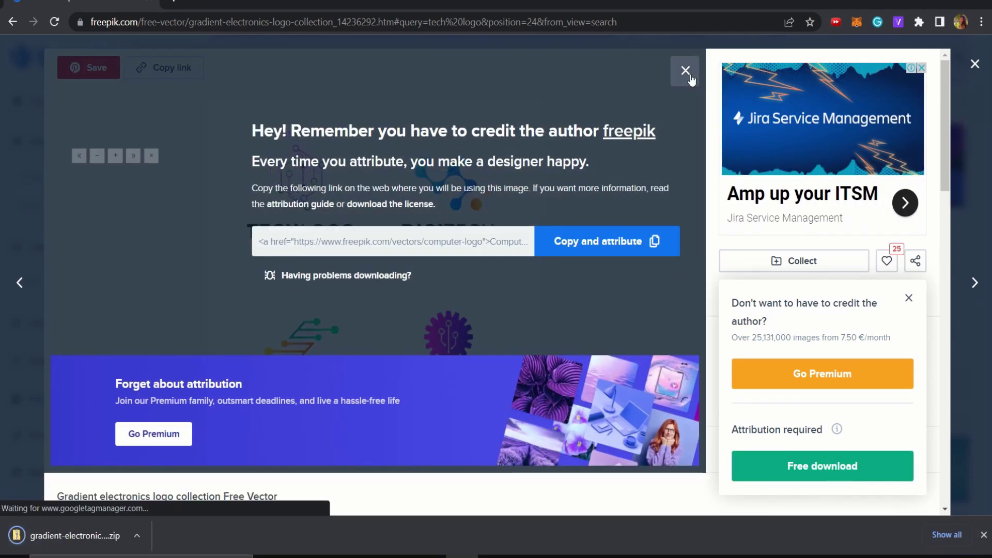
pyautogui.click(685, 71)
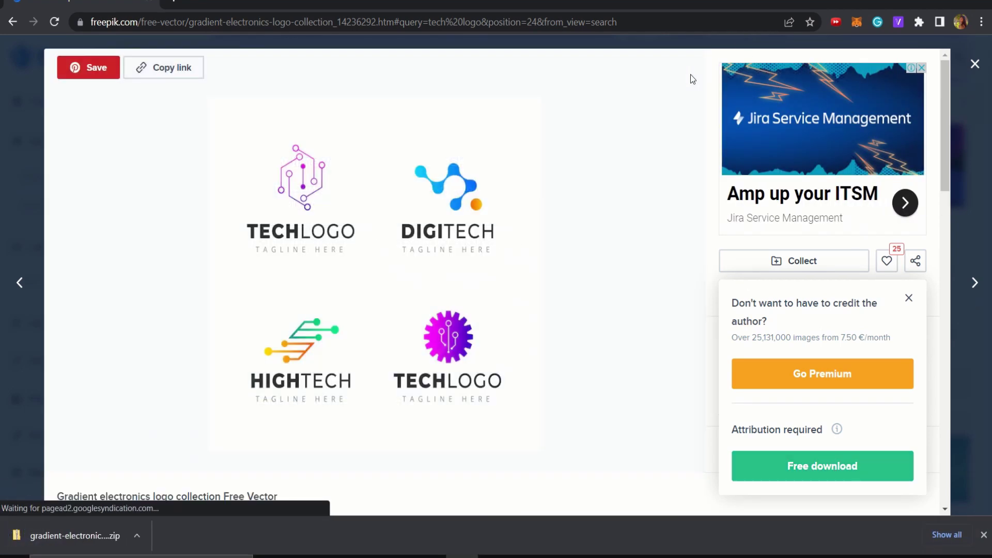
pyautogui.click(89, 531)
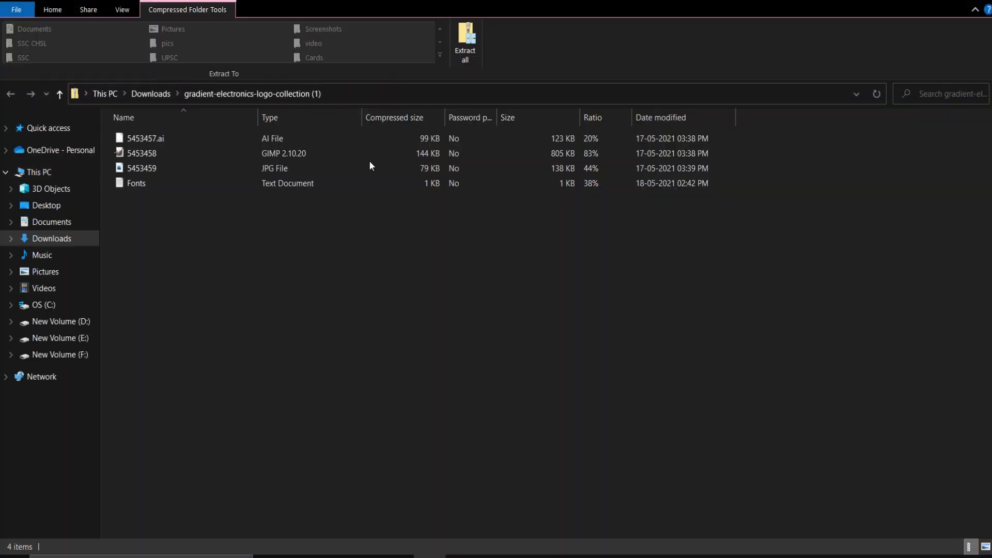
# Extract the zip to the suggested folder and open the 5453459 JPG of four tech logos
pyautogui.click(462, 55)
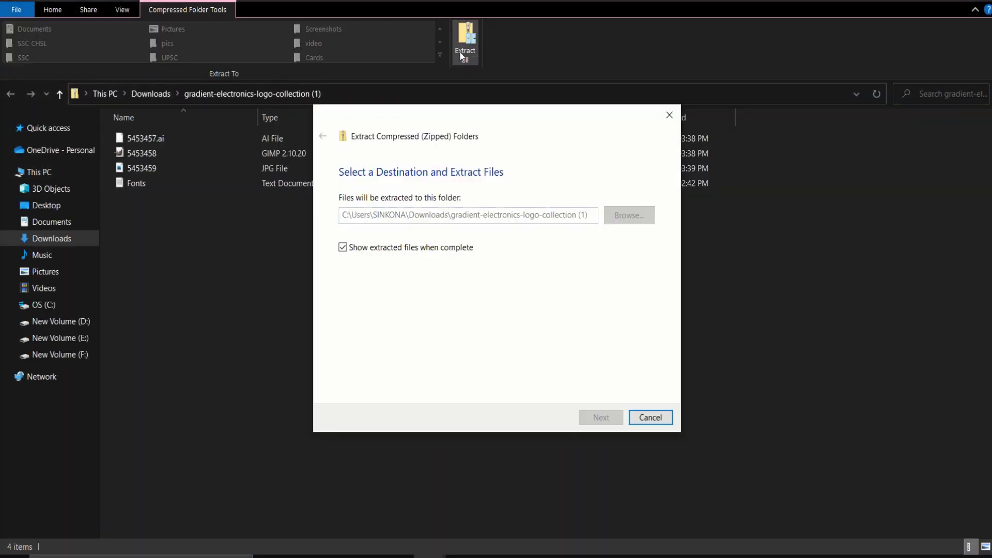
pyautogui.click(460, 52)
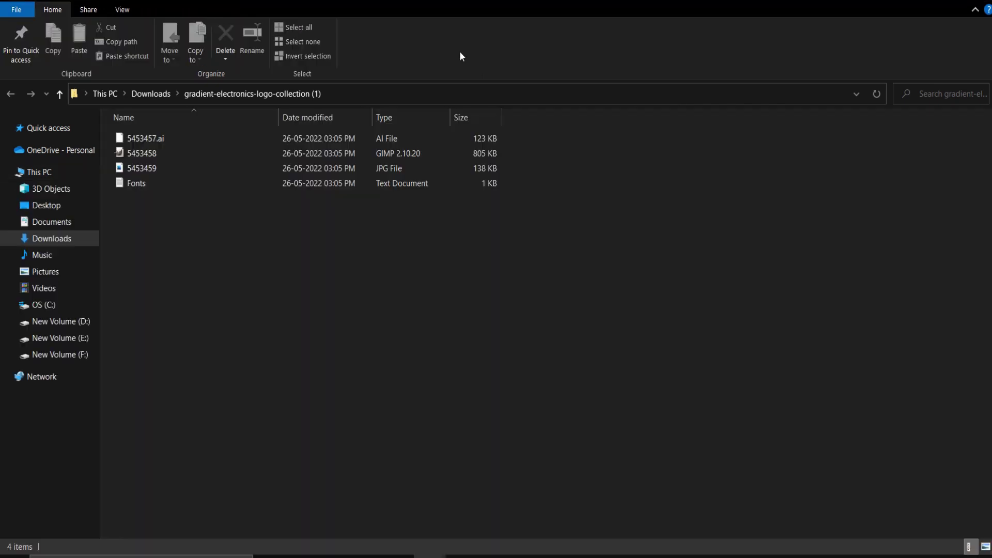
pyautogui.doubleClick(432, 165)
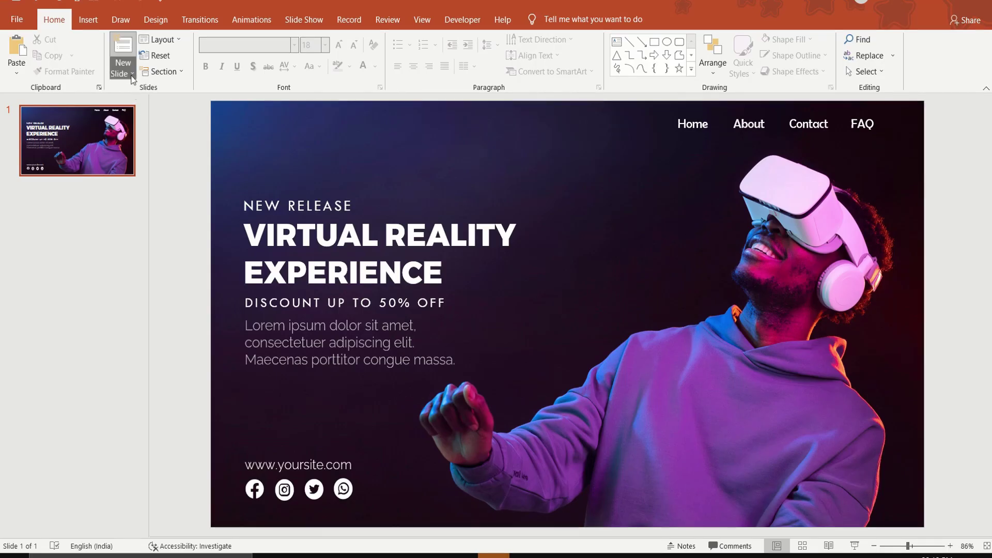
# Add a blank slide 2 and insert 5453459 from the gradient-electronics-logo-collection folder
pyautogui.click(123, 68)
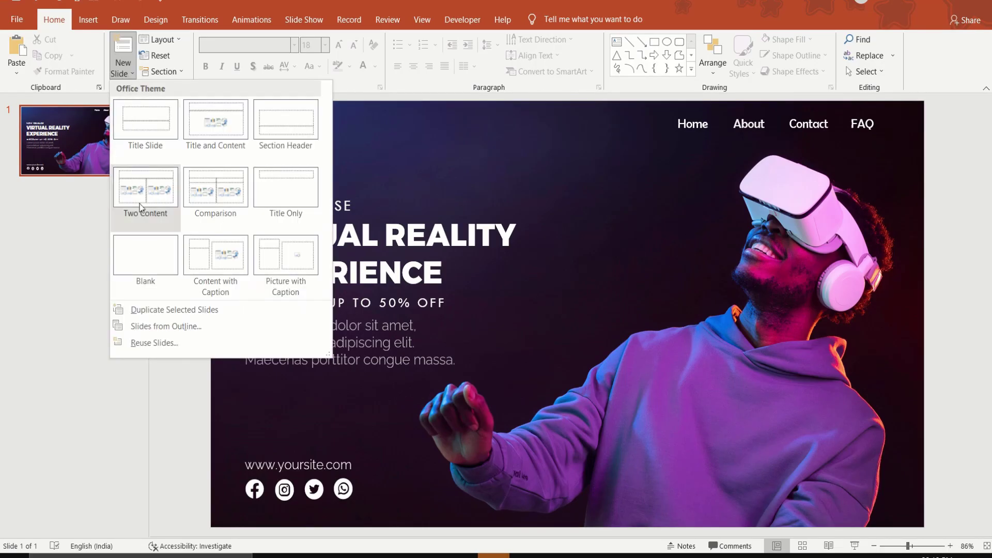
pyautogui.click(145, 243)
pyautogui.click(88, 19)
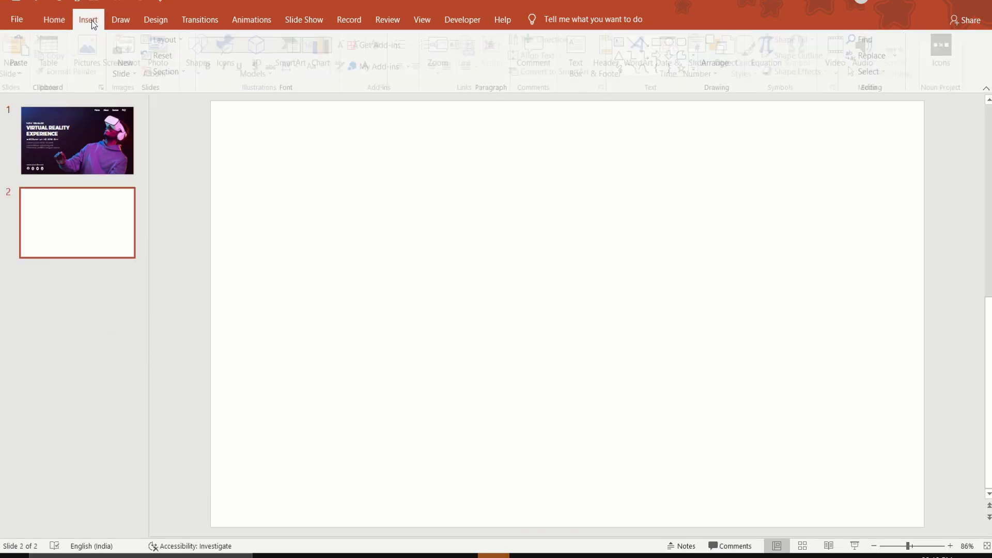
pyautogui.click(95, 73)
pyautogui.click(110, 105)
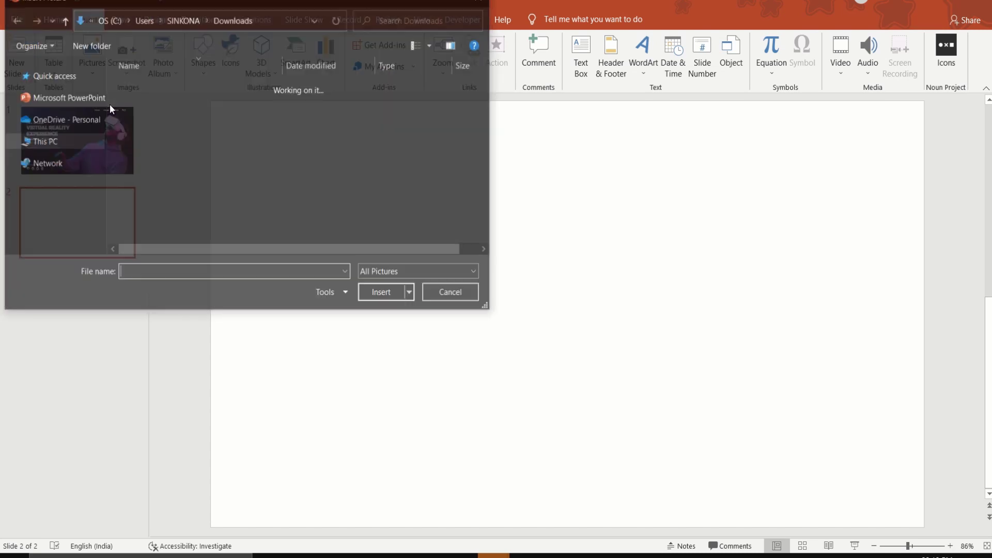
pyautogui.click(123, 105)
pyautogui.click(376, 293)
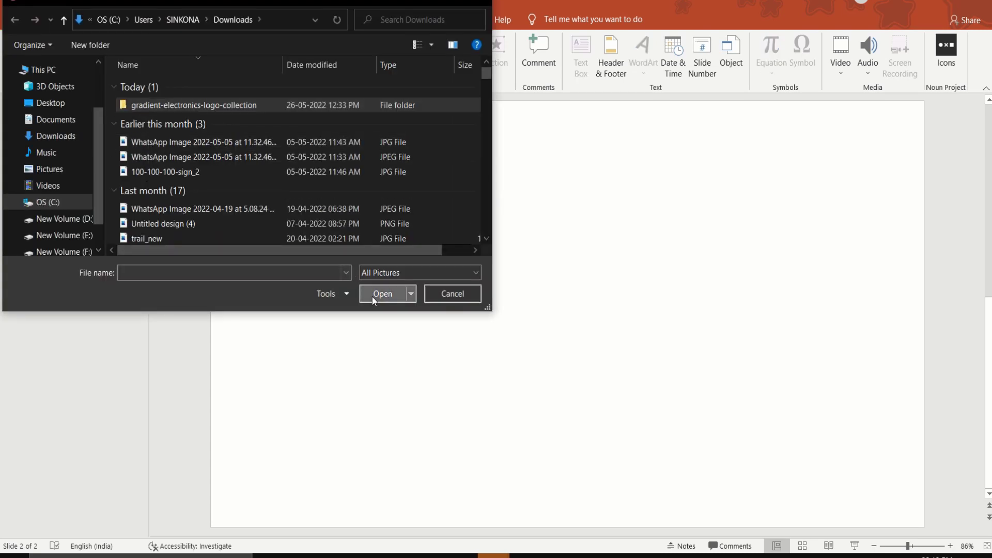
pyautogui.click(182, 121)
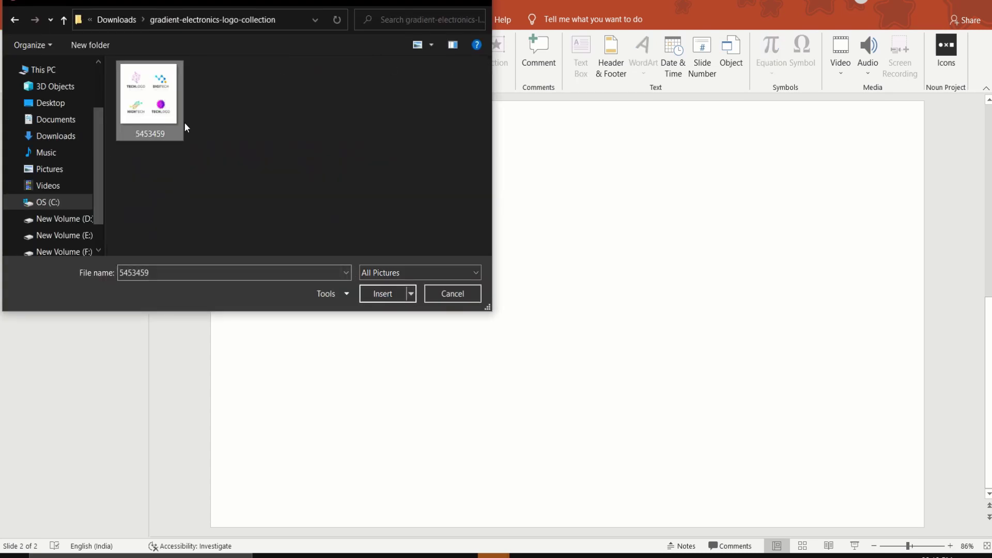
pyautogui.click(388, 299)
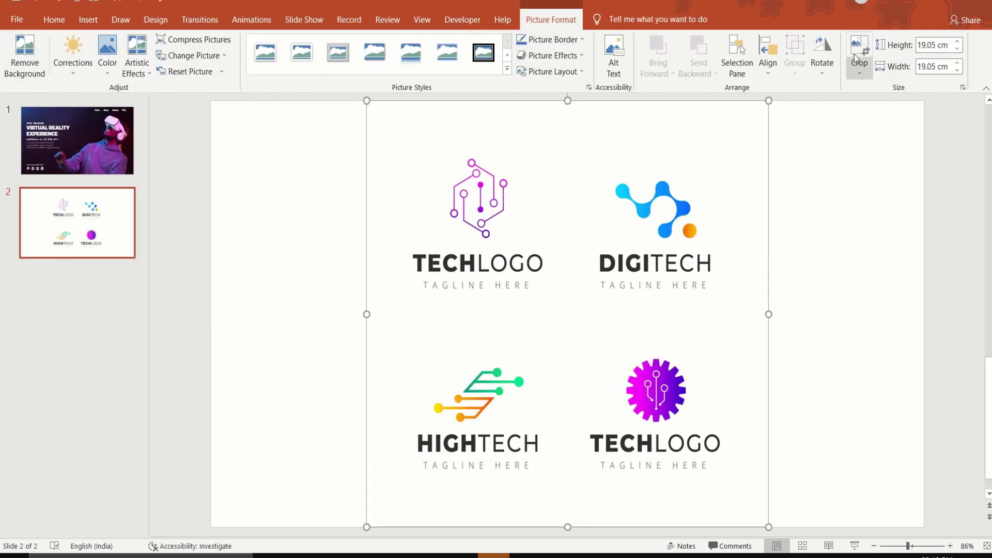
pyautogui.click(856, 51)
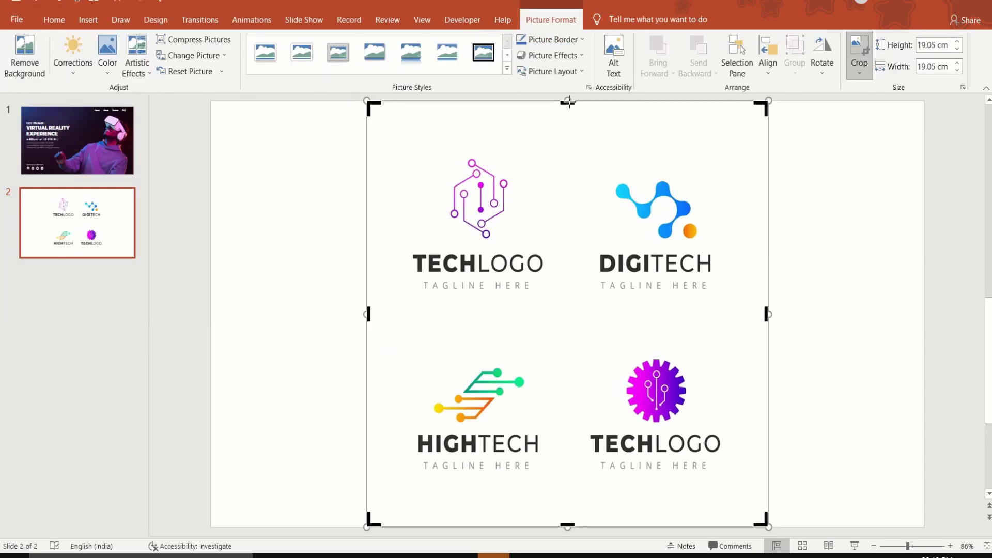
# Crop the picture to the purple gear, removing the other three logos and the TECHLOGO text
pyautogui.moveTo(568, 102); pyautogui.dragTo(568, 355)
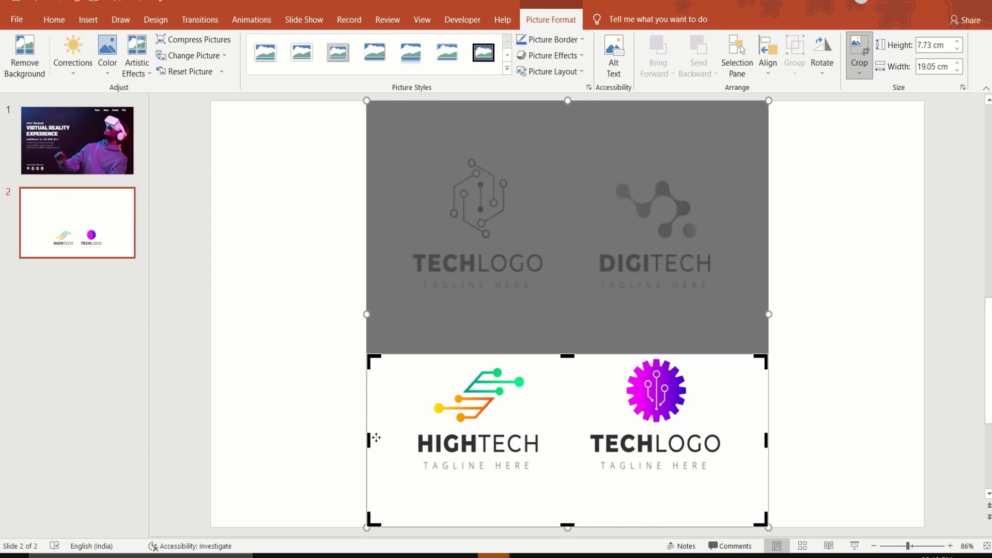
pyautogui.moveTo(368, 438); pyautogui.dragTo(623, 438)
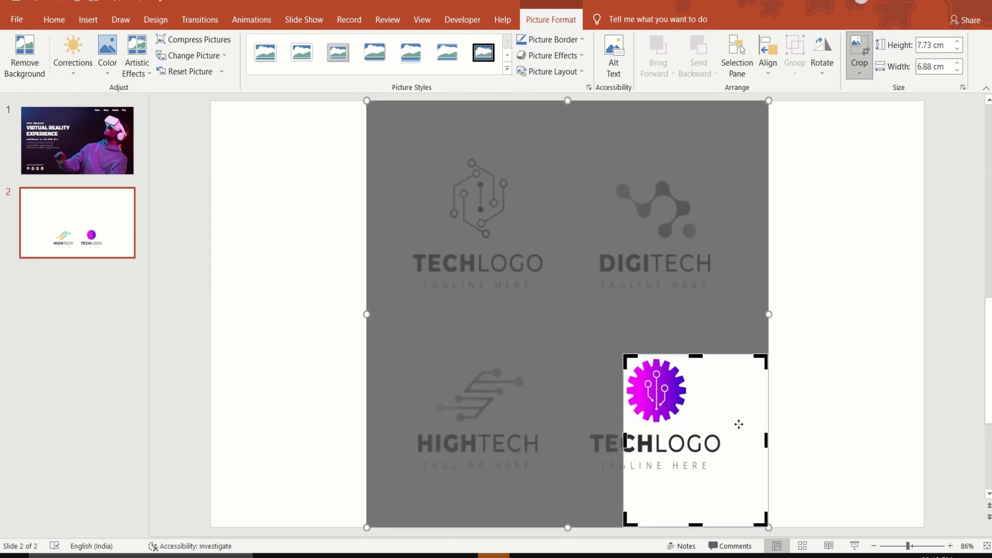
pyautogui.moveTo(767, 439); pyautogui.dragTo(691, 439)
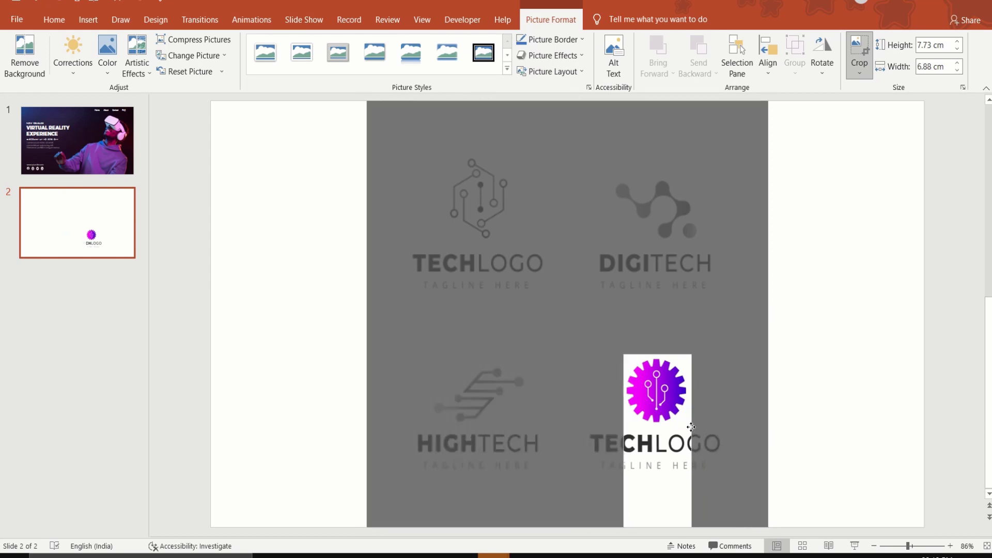
pyautogui.moveTo(656, 526); pyautogui.dragTo(657, 421)
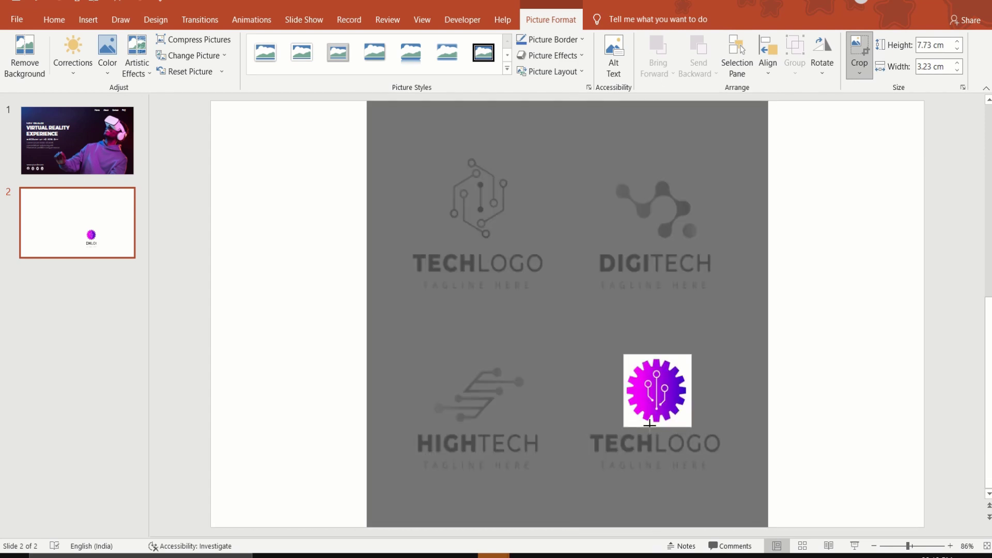
pyautogui.click(837, 432)
pyautogui.click(650, 399)
# Move the gear logo onto slide 1 near the top, above the headline
pyautogui.press('Delete')
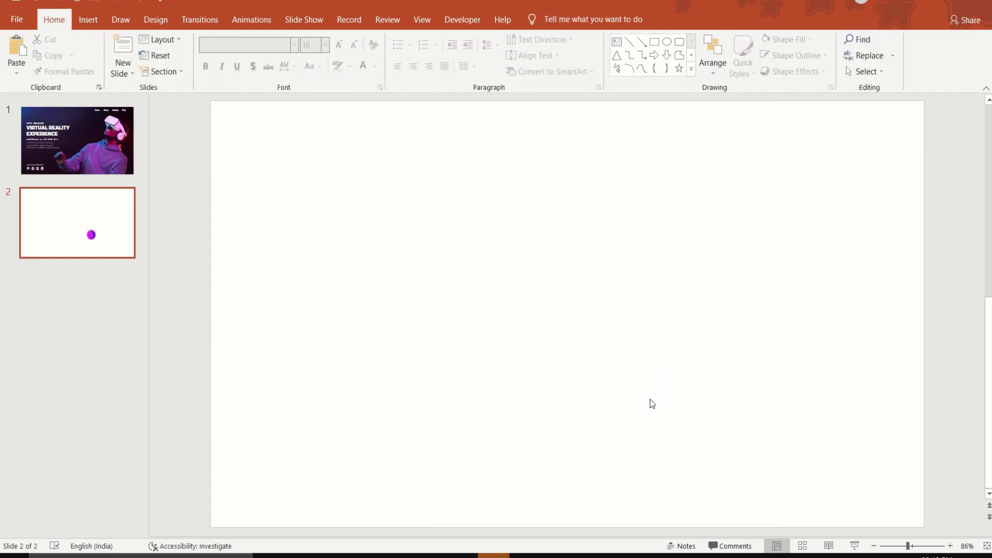
pyautogui.click(107, 158)
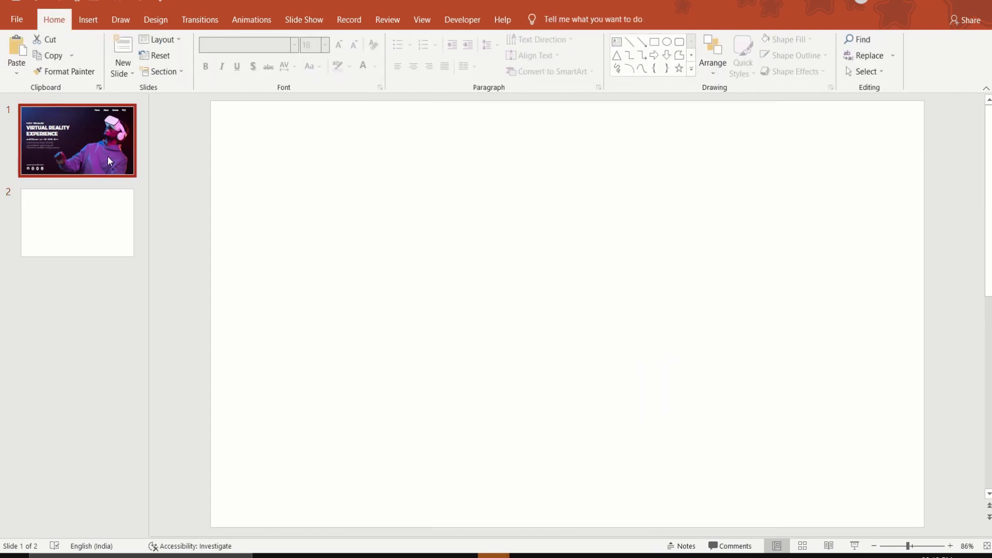
pyautogui.hotkey('ctrl', 'v')
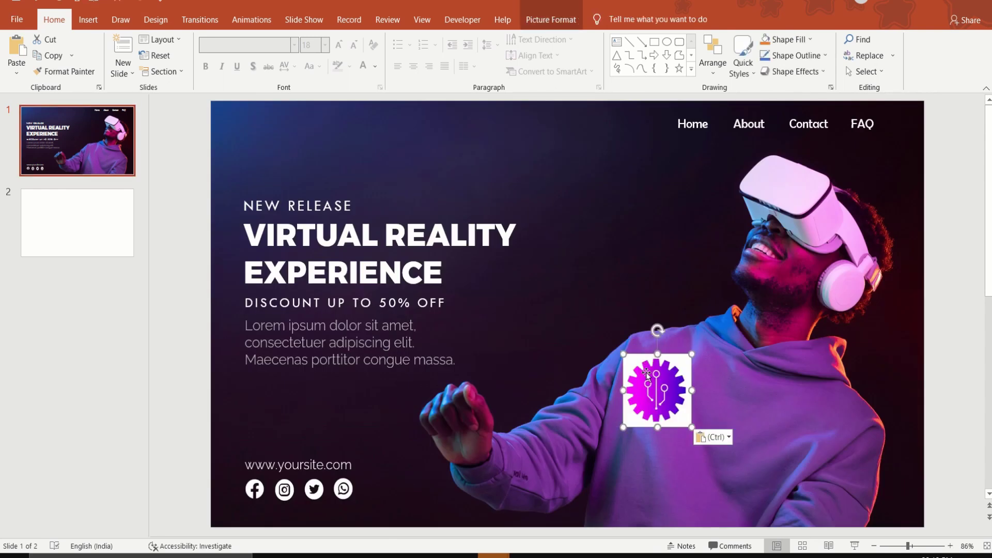
pyautogui.moveTo(647, 375); pyautogui.dragTo(573, 177)
# Remove the logo's white background, marking the gear interior to keep
pyautogui.click(553, 20)
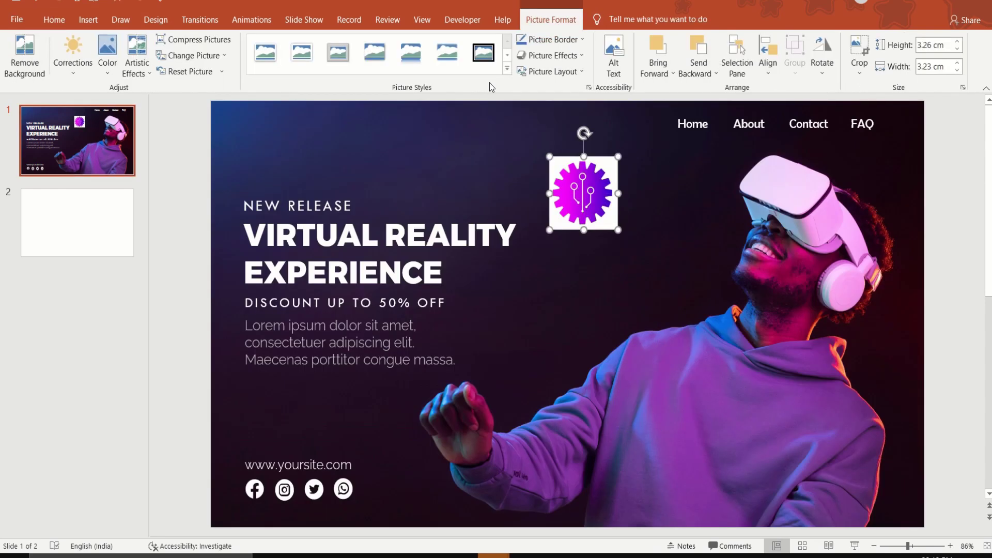
pyautogui.click(24, 54)
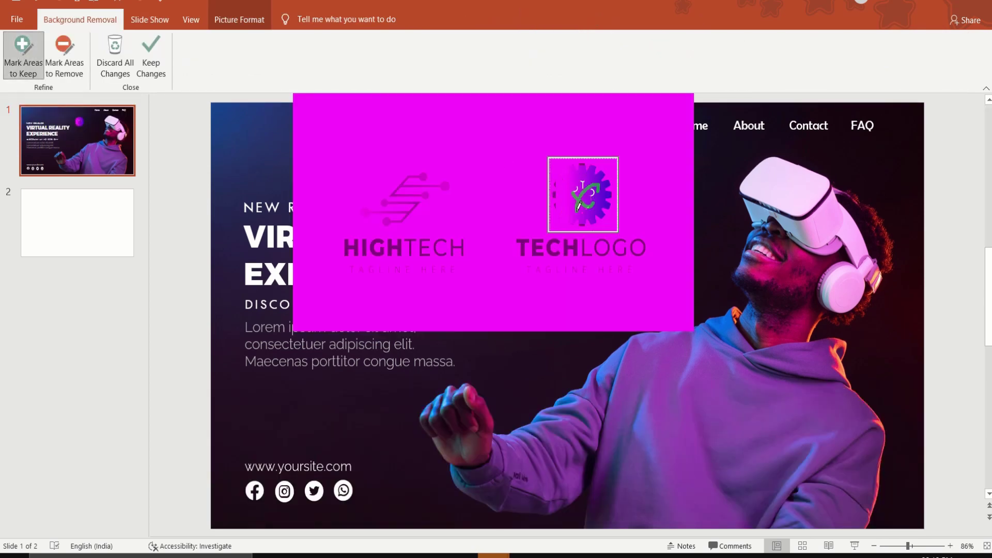
pyautogui.moveTo(553, 196); pyautogui.dragTo(570, 194)
pyautogui.moveTo(581, 187); pyautogui.dragTo(588, 204)
pyautogui.click(152, 54)
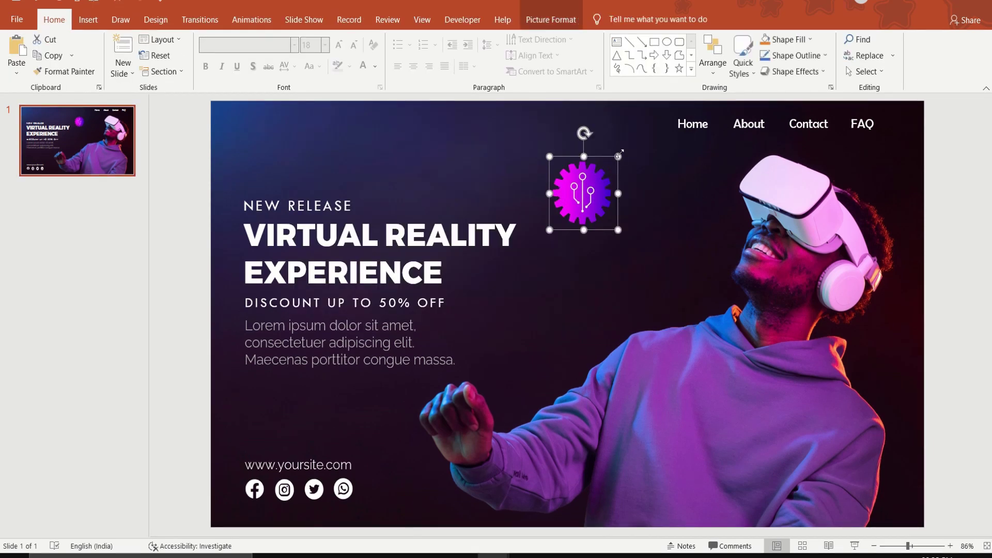
# Shrink the gear logo into the top-left and add a DIGITECH label copied from NEW RELEASE beneath it
pyautogui.moveTo(619, 153)
pyautogui.mouseDown()
pyautogui.moveTo(589, 189)
pyautogui.moveTo(396, 167)
pyautogui.moveTo(277, 140)
pyautogui.mouseUp()
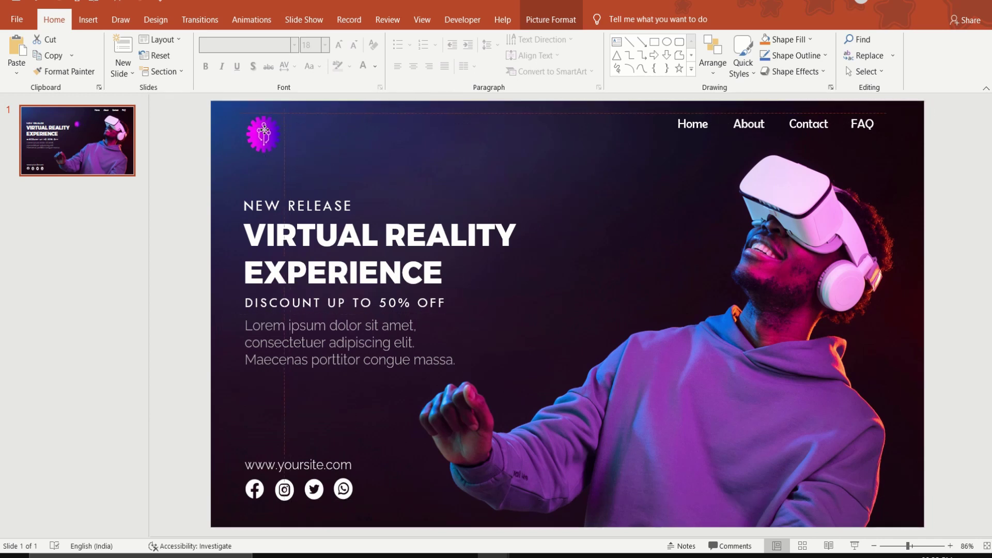
pyautogui.click(351, 210)
pyautogui.hotkey('ctrl', 'd')
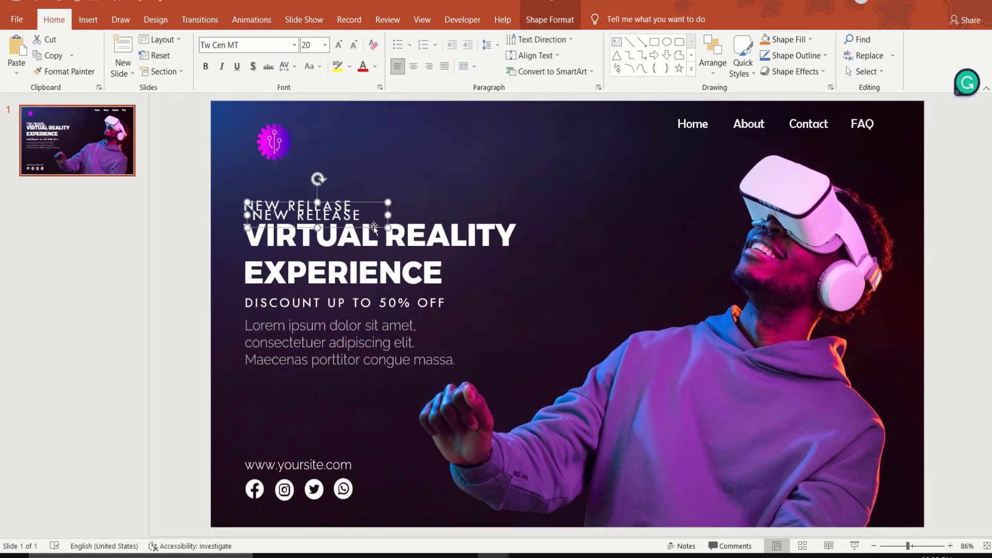
pyautogui.moveTo(375, 229); pyautogui.dragTo(366, 185)
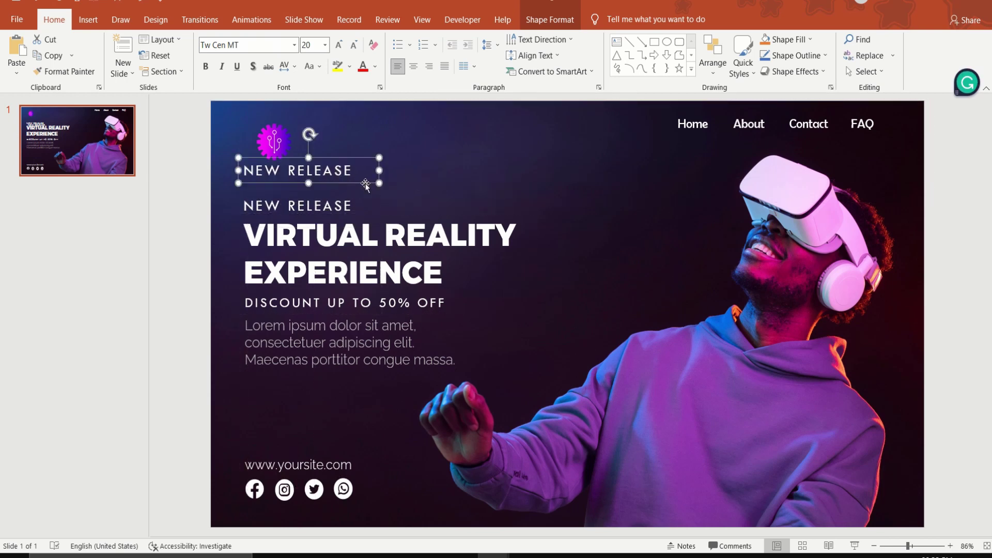
pyautogui.click(353, 171)
pyautogui.press('BackSpace')
pyautogui.press('BackSpace')
pyautogui.press('BackSpace')
pyautogui.press('BackSpace')
pyautogui.press('BackSpace')
pyautogui.press('BackSpace')
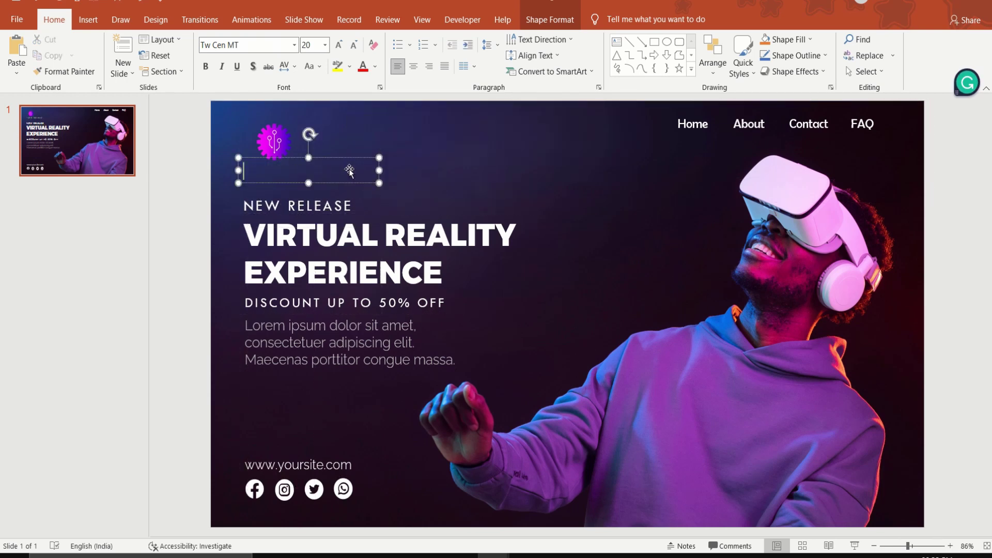
pyautogui.write('DIGITECH')
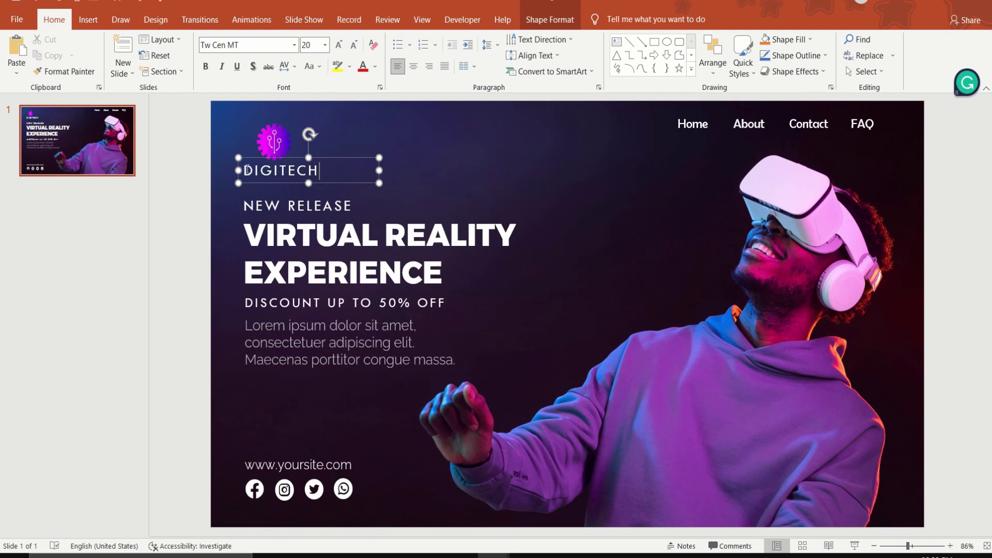
# Bold 'DIGI' and set DIGITECH to Candara with normal character spacing
pyautogui.moveTo(244, 171); pyautogui.dragTo(279, 176)
pyautogui.hotkey('ctrl', 'b')
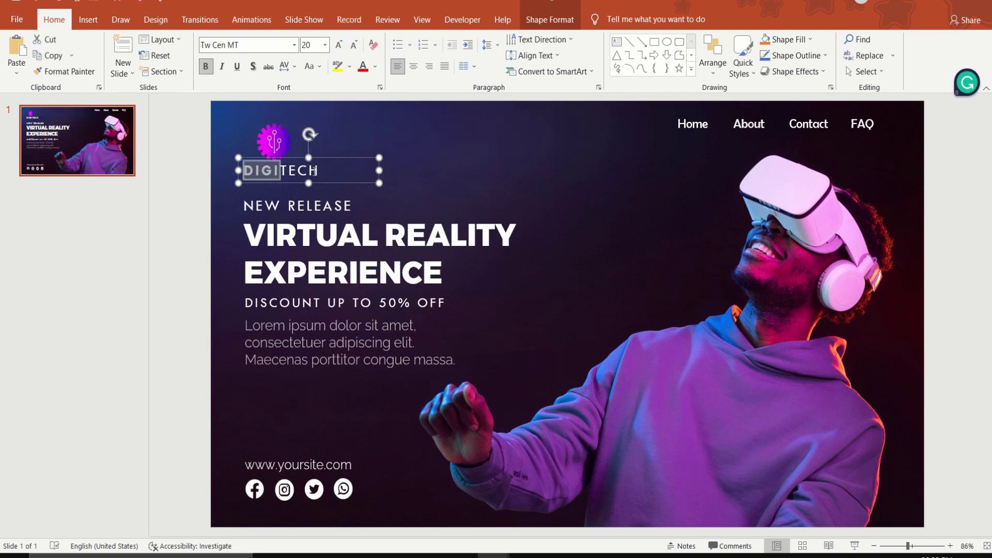
pyautogui.doubleClick(314, 171)
pyautogui.click(269, 46)
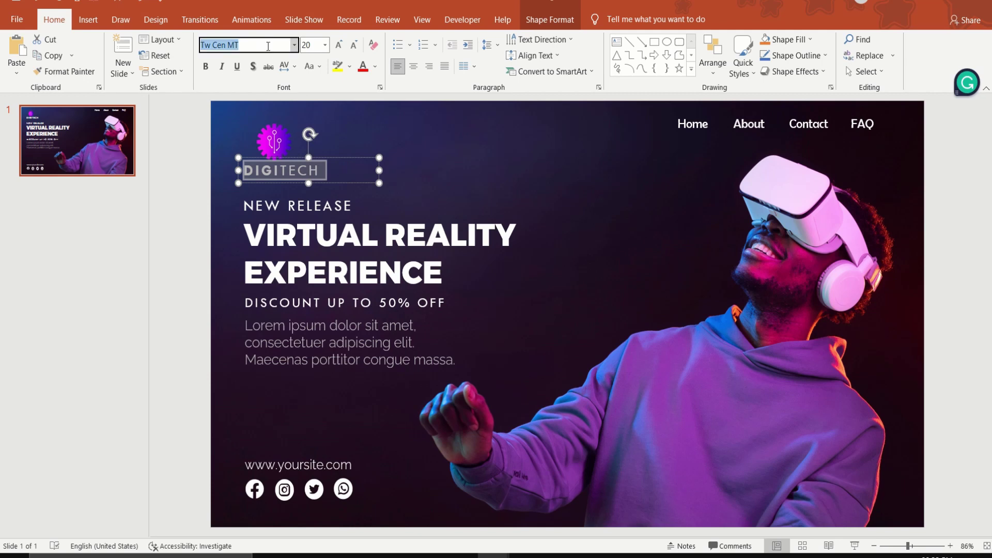
pyautogui.write('Candara')
pyautogui.press('Return')
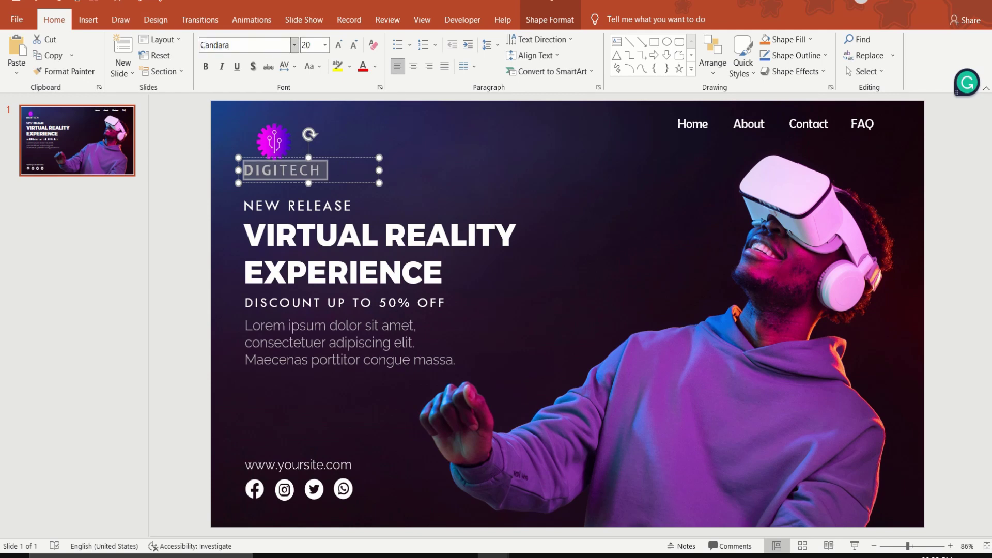
pyautogui.click(289, 66)
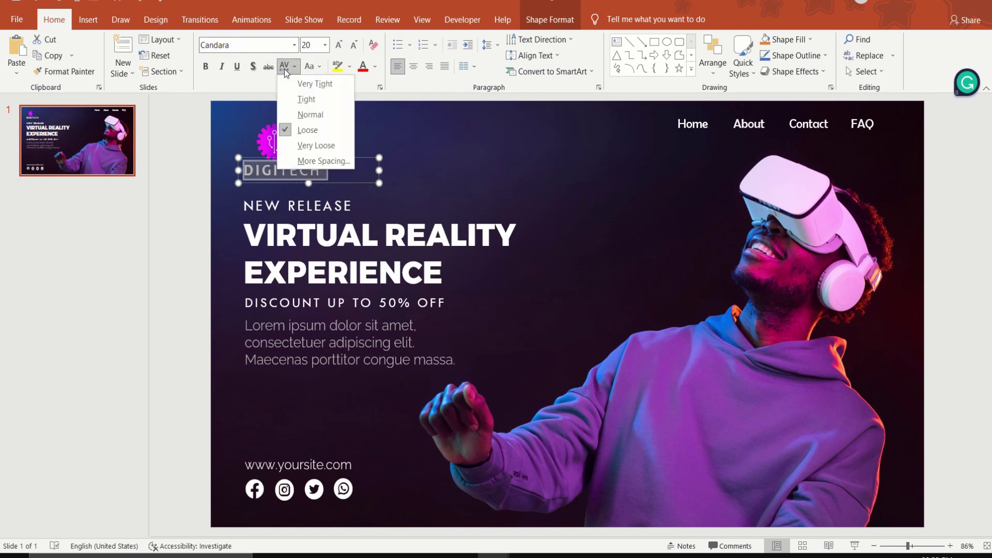
pyautogui.click(305, 115)
pyautogui.click(304, 113)
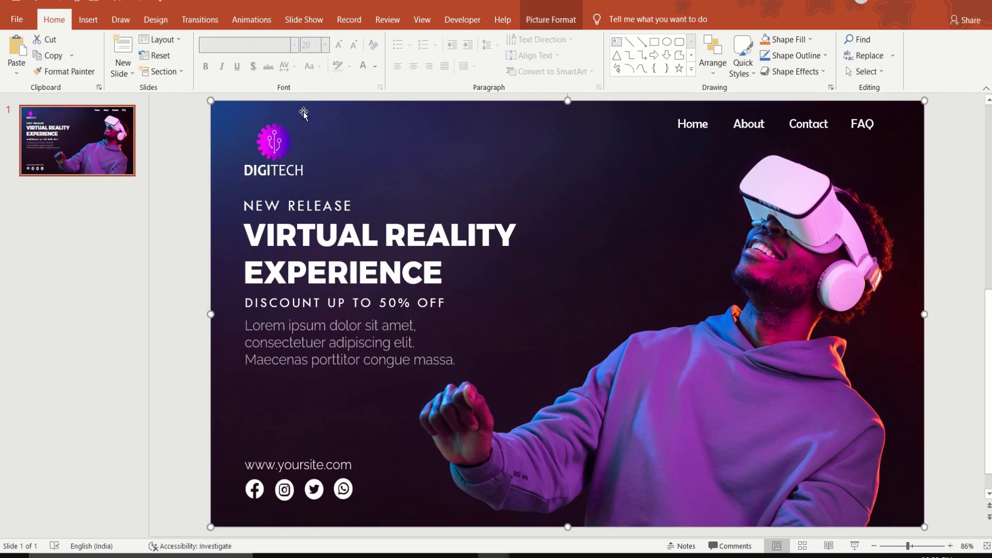